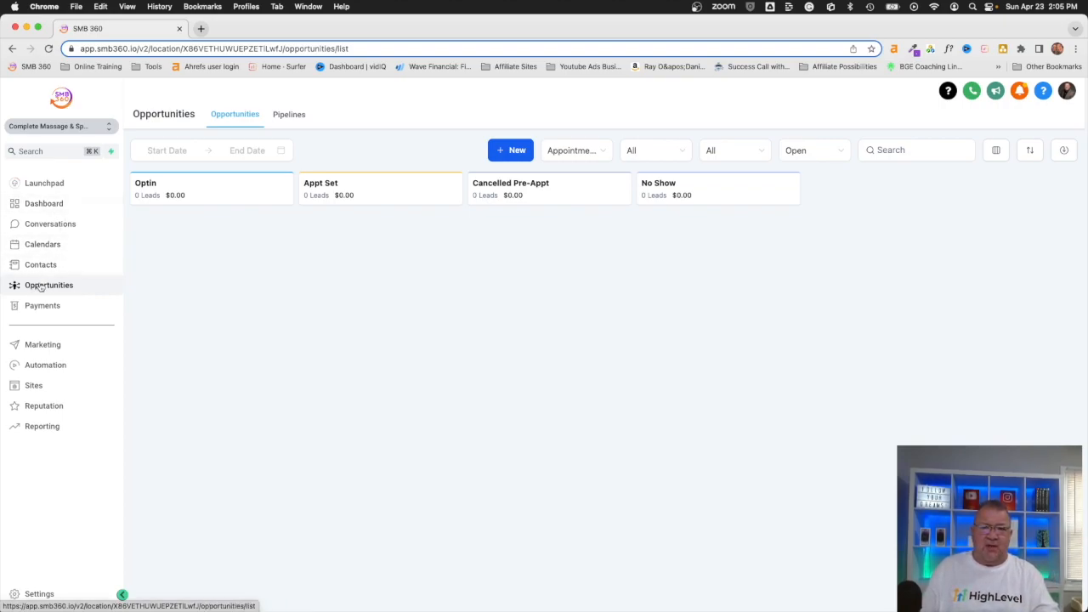
# Step: Switch the Opportunities page to the Pipelines list showing Appointment Setting and YOUR PROMOTION Pipeline
pyautogui.click(284, 118)
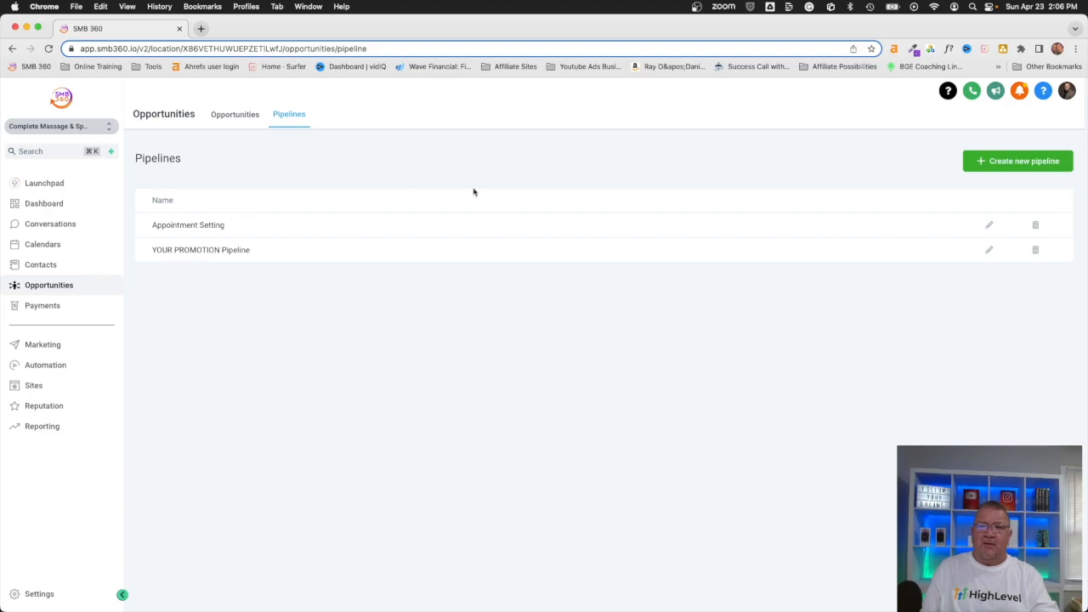
pyautogui.click(990, 225)
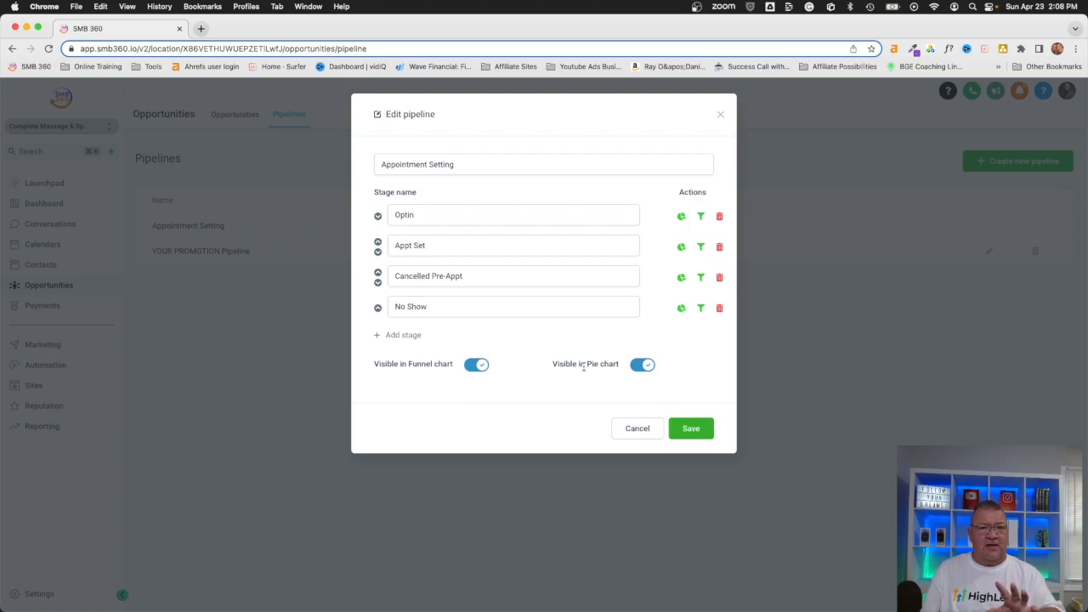
pyautogui.click(642, 431)
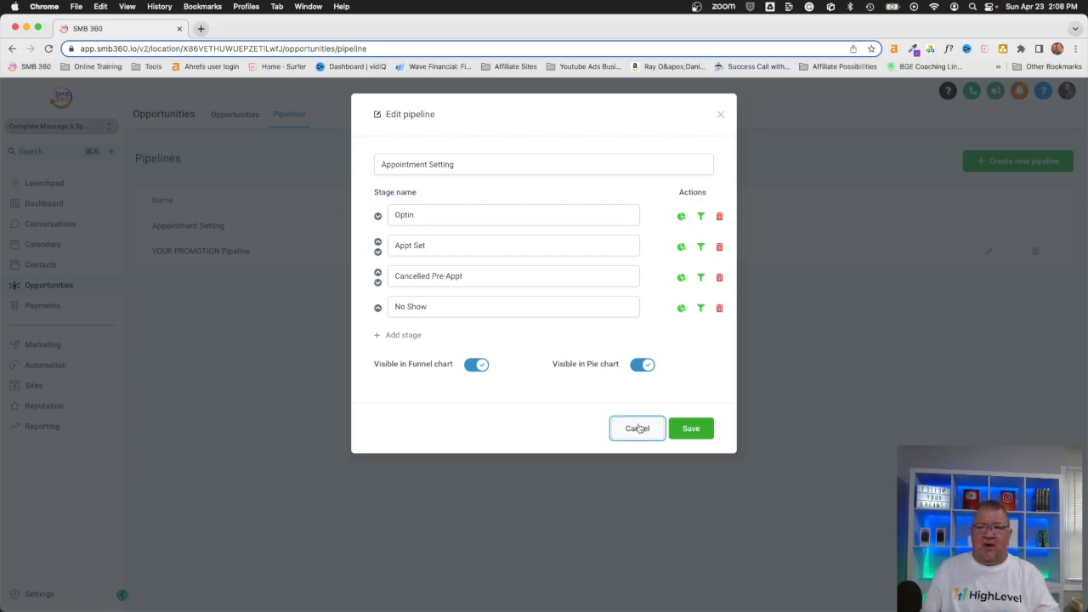
pyautogui.click(643, 435)
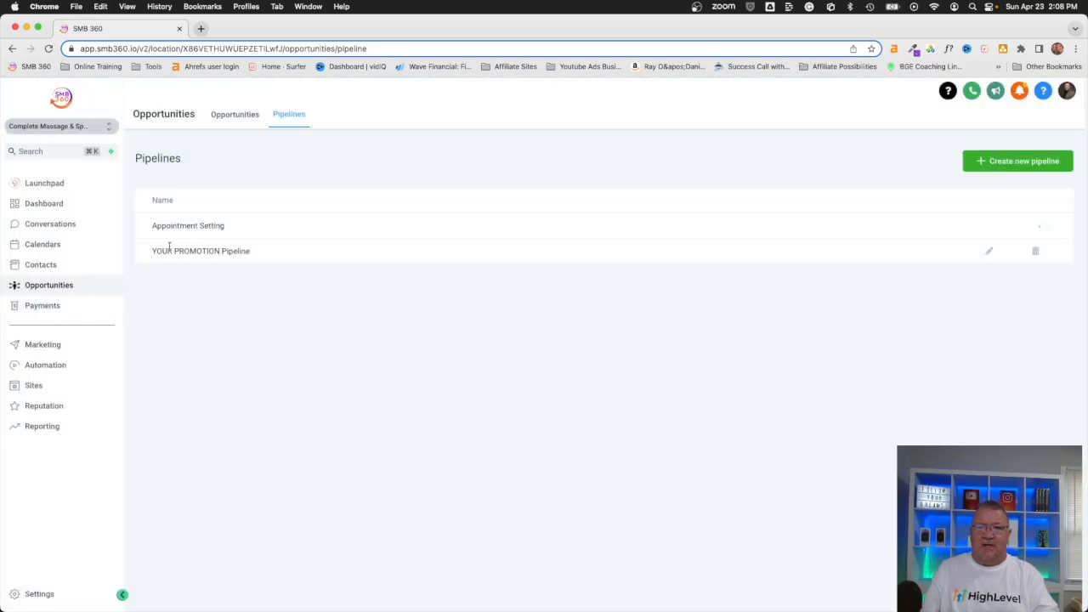
# Step: Open the Dashboard and set its funnel chart to the Appointment Setting pipeline
pyautogui.click(44, 204)
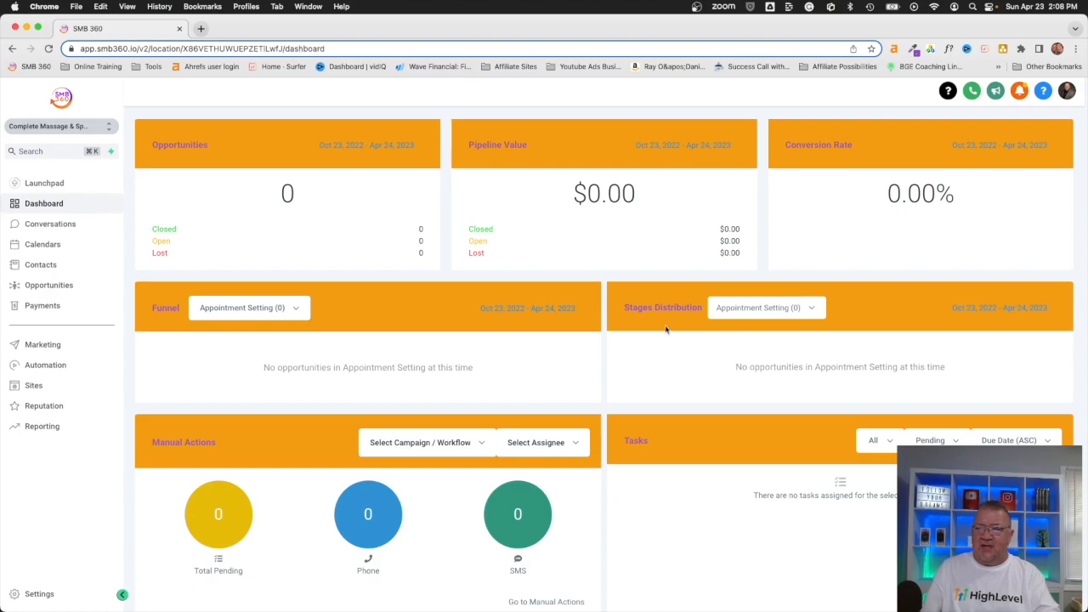
pyautogui.click(270, 312)
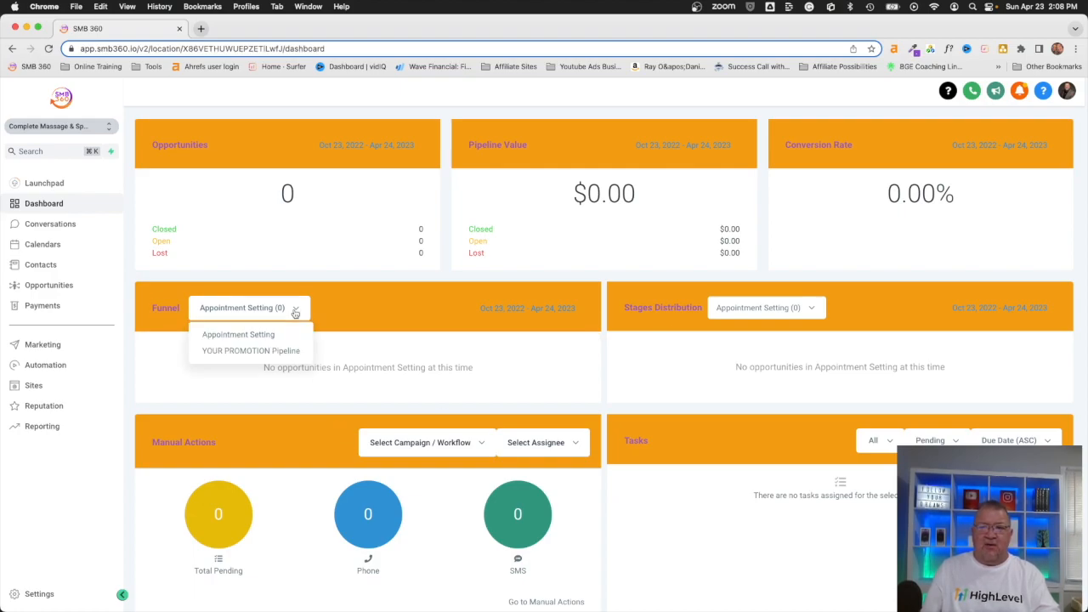
pyautogui.click(238, 336)
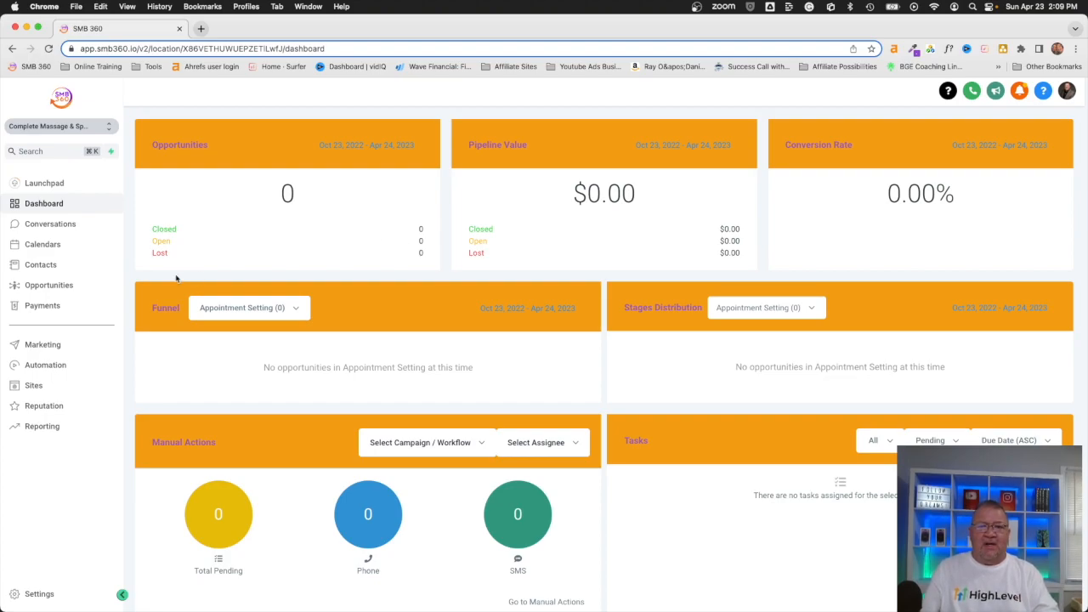
# Step: Go back to the Appointment Setting Opportunities board, with all four stages empty
pyautogui.click(44, 289)
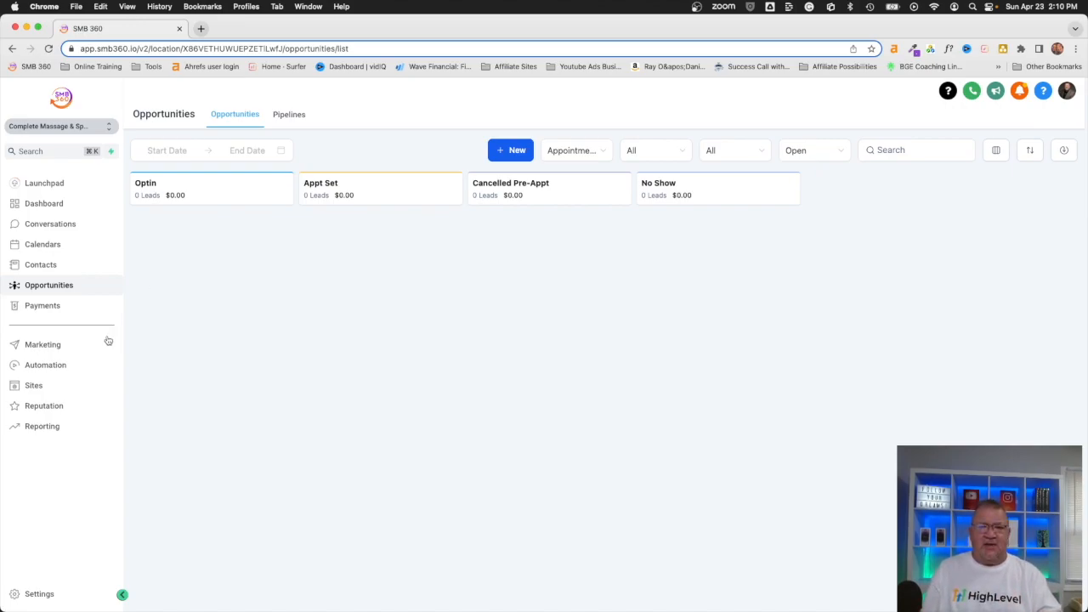
# Step: Open the Free $50 Gift Card funnel from the Sites funnels list
pyautogui.click(46, 390)
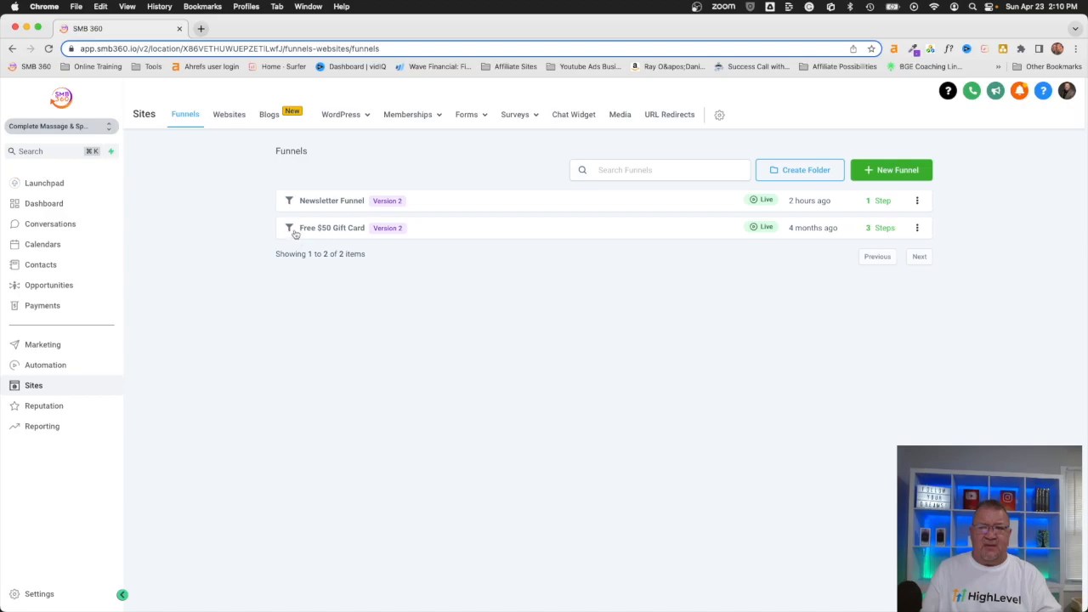
pyautogui.click(331, 229)
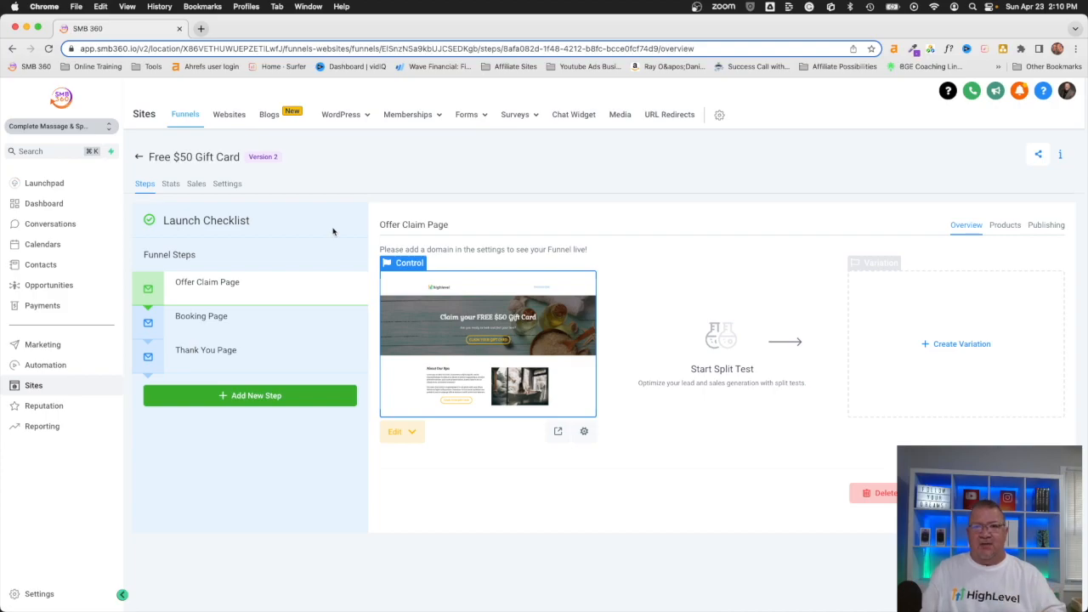
# Step: Preview the Booking and Thank You steps, then open the Offer Claim Page in the builder
pyautogui.click(439, 373)
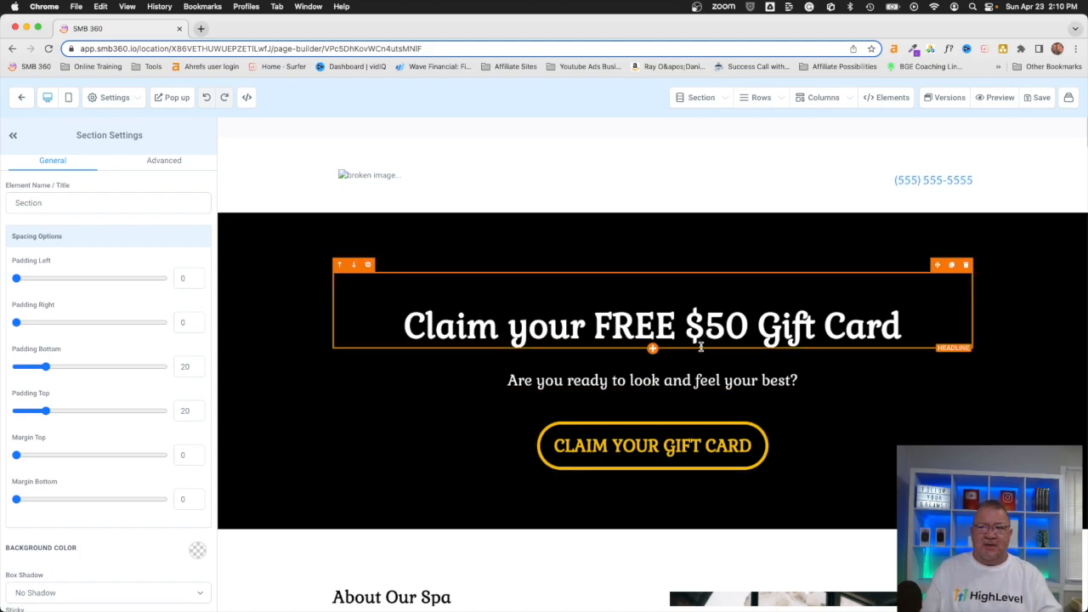
pyautogui.click(18, 99)
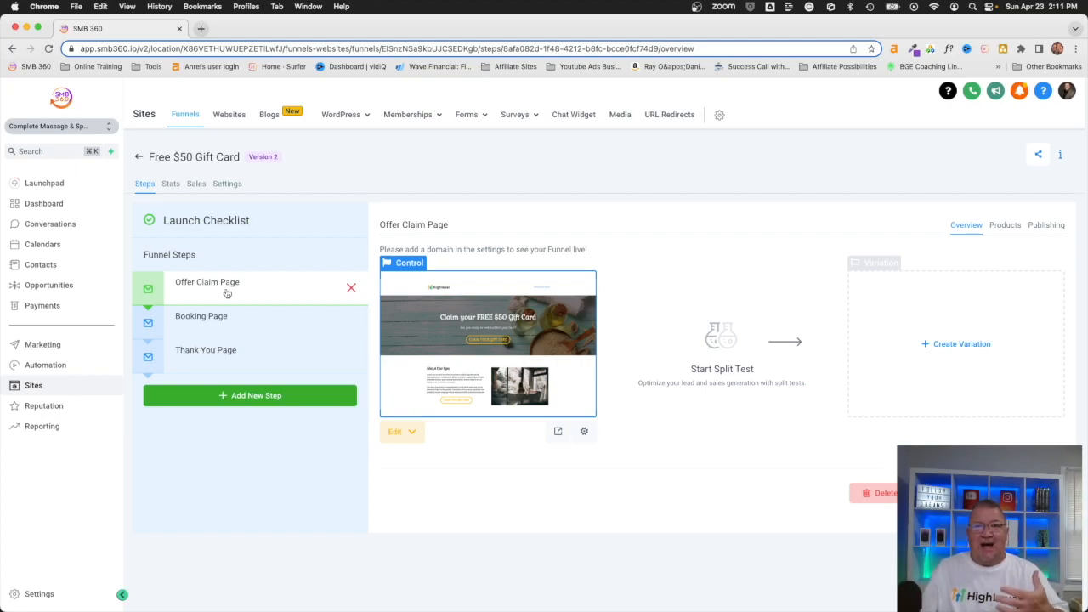
pyautogui.click(212, 316)
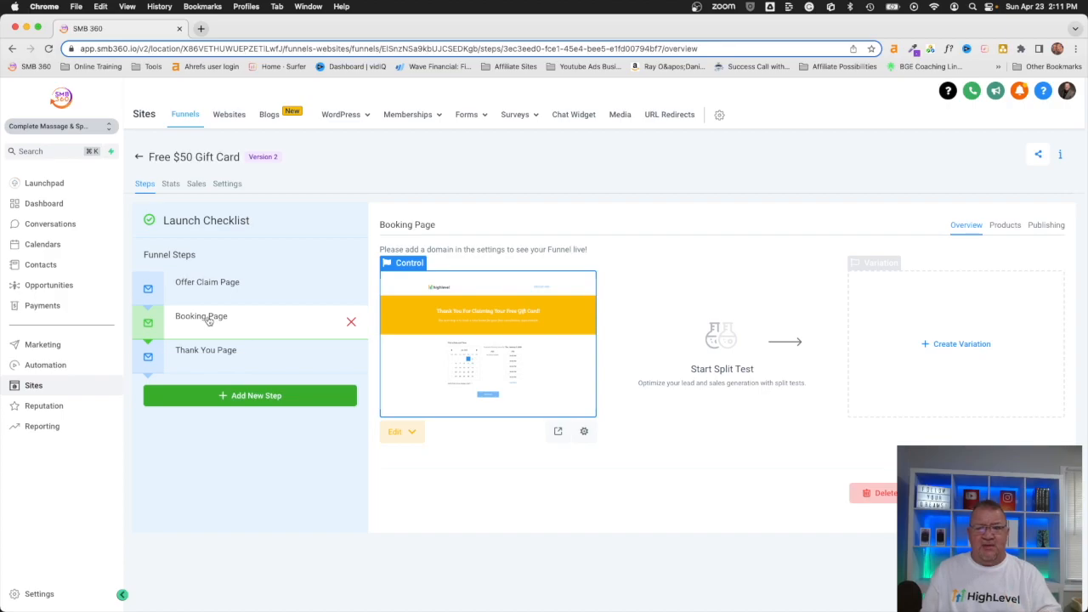
pyautogui.click(205, 351)
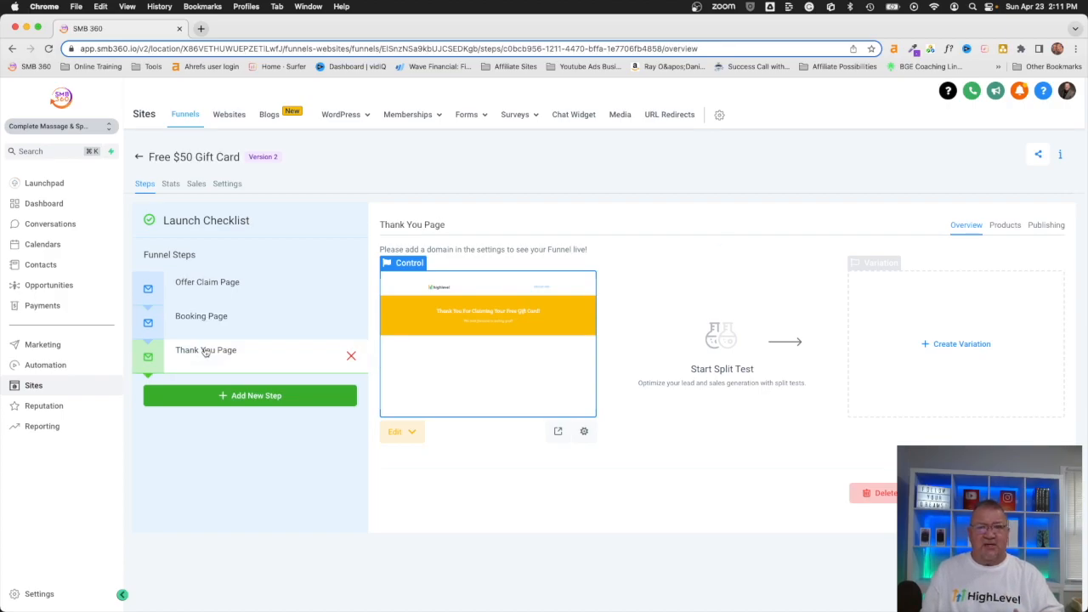
pyautogui.click(208, 284)
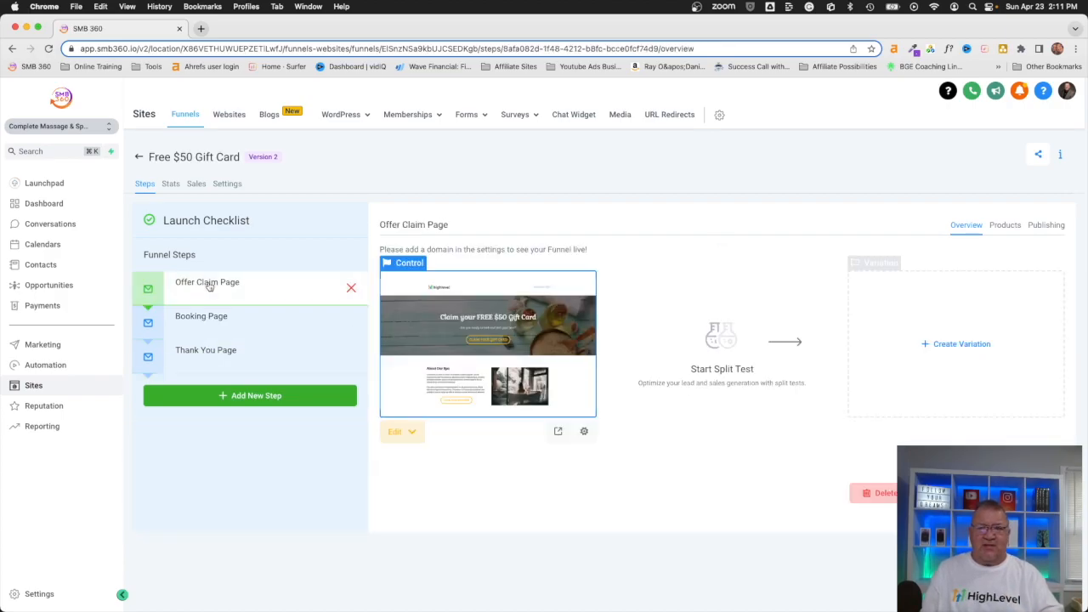
pyautogui.click(466, 342)
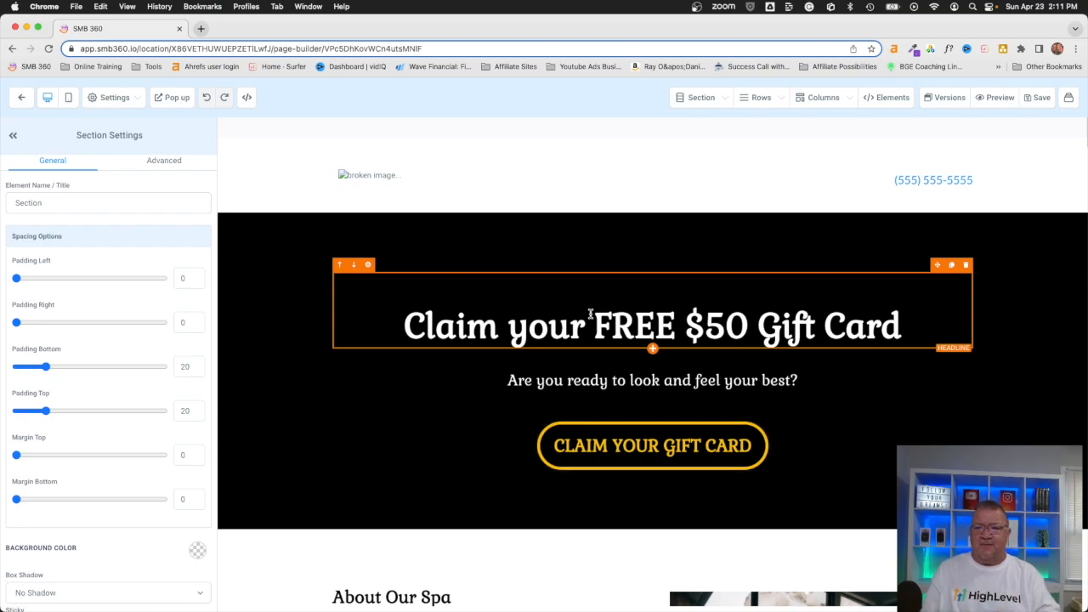
# Step: Review the Offer Claim Page and its CLAIM YOUR GIFT CARD button, then show the gift card popup
pyautogui.scroll(-2, 785, 396)
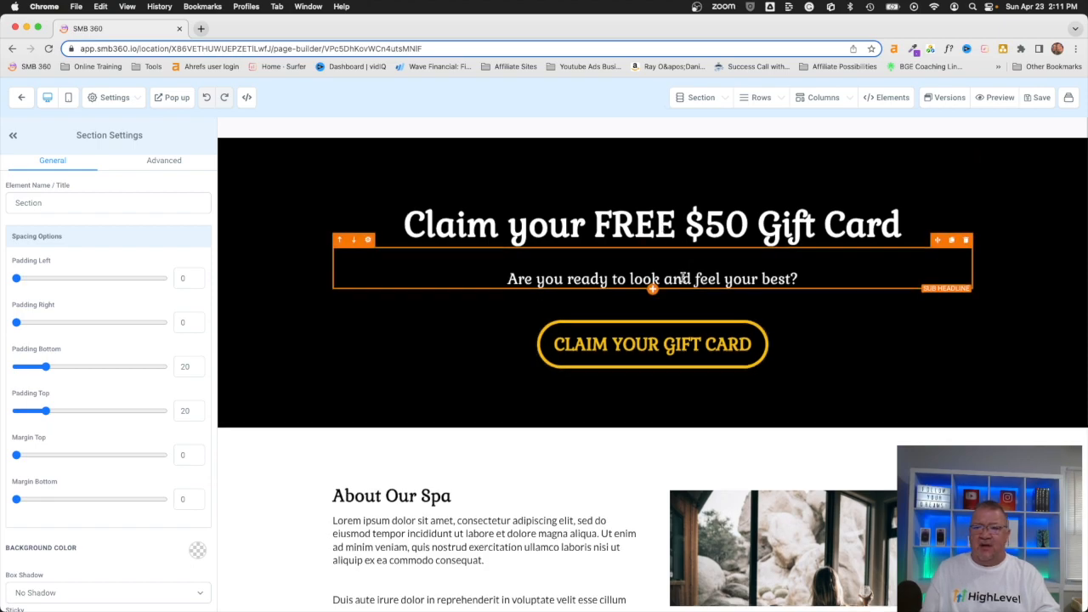
pyautogui.scroll(-2, 682, 278)
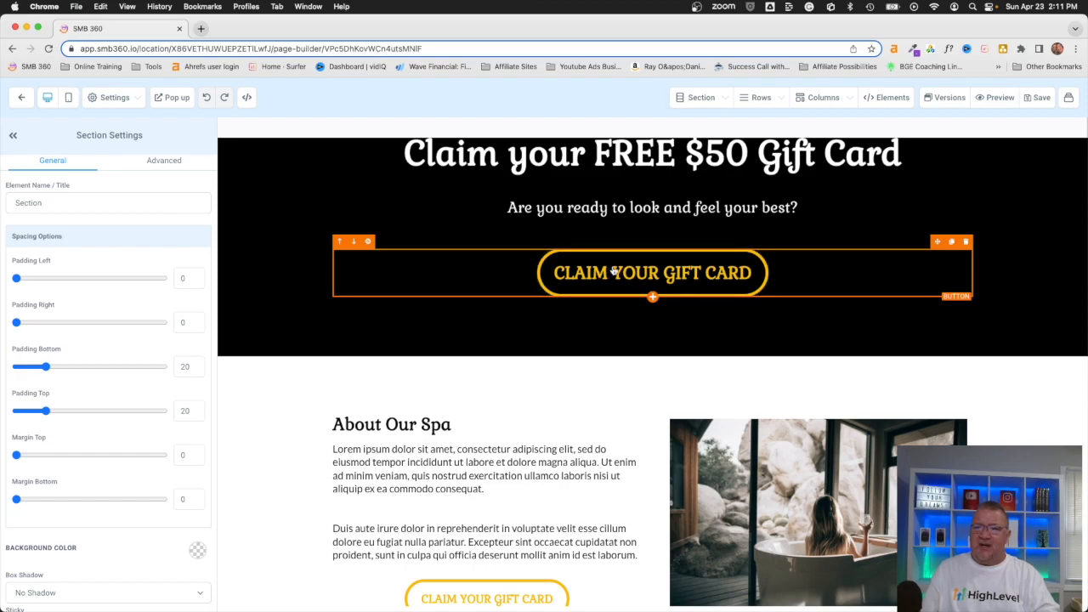
pyautogui.scroll(-5, 621, 308)
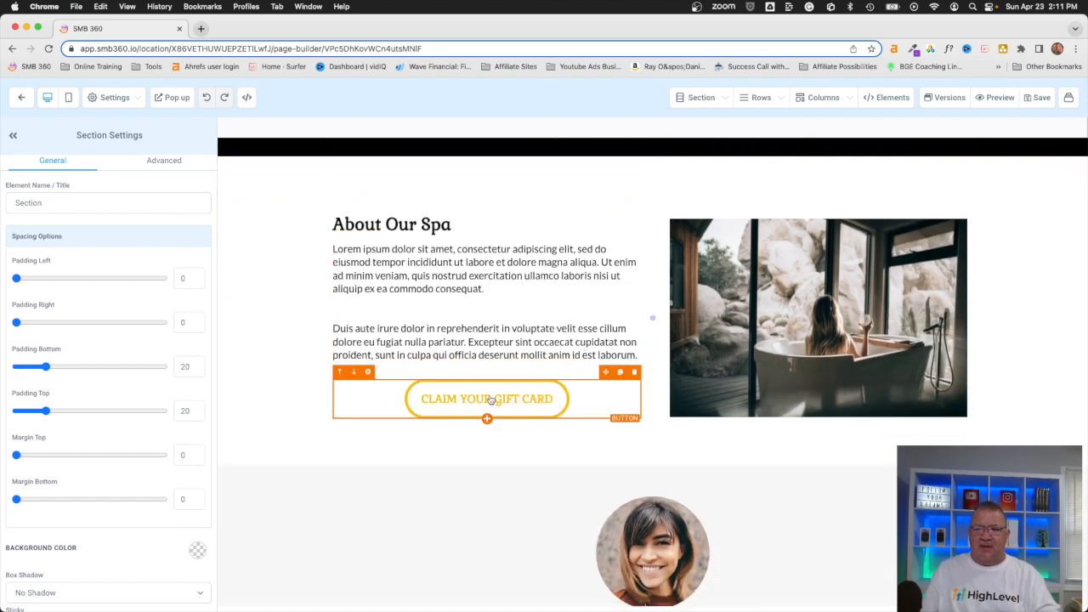
pyautogui.scroll(-15, 490, 400)
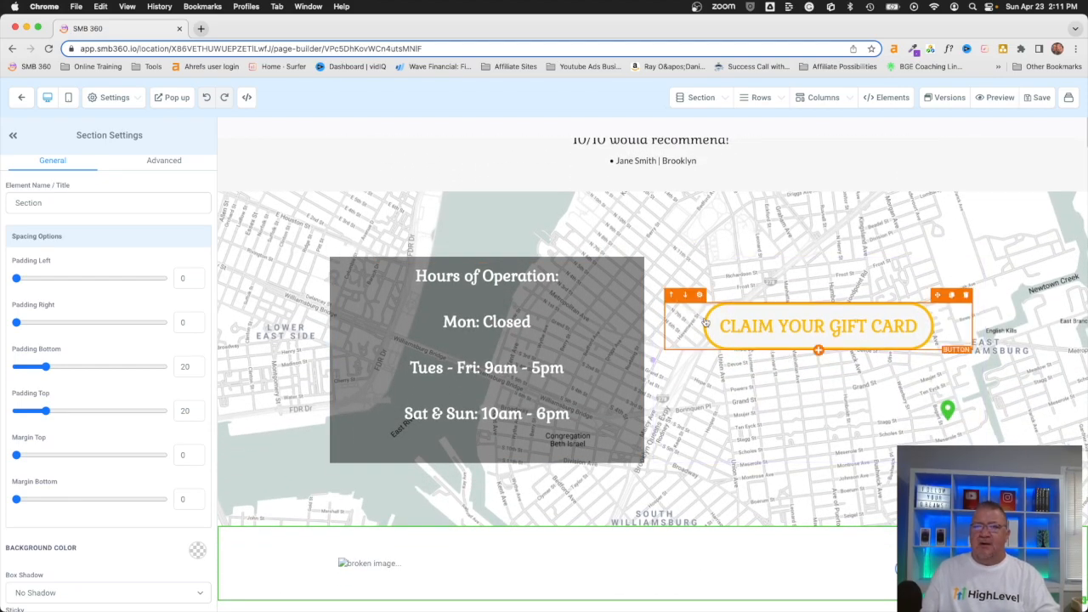
pyautogui.scroll(10, 705, 321)
pyautogui.click(673, 445)
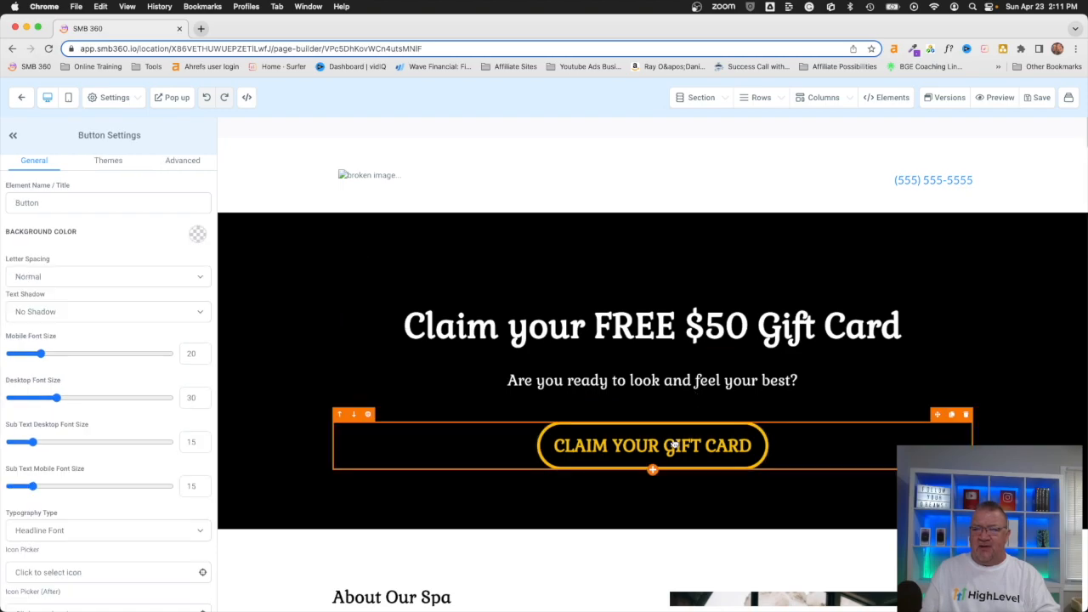
pyautogui.scroll(-10, 134, 401)
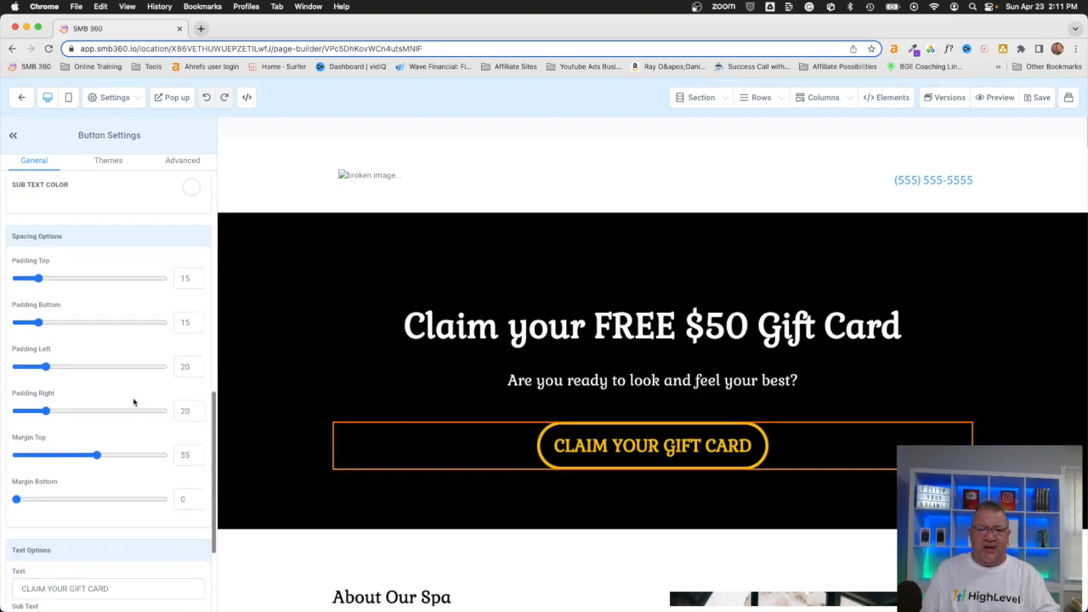
pyautogui.scroll(-3, 134, 401)
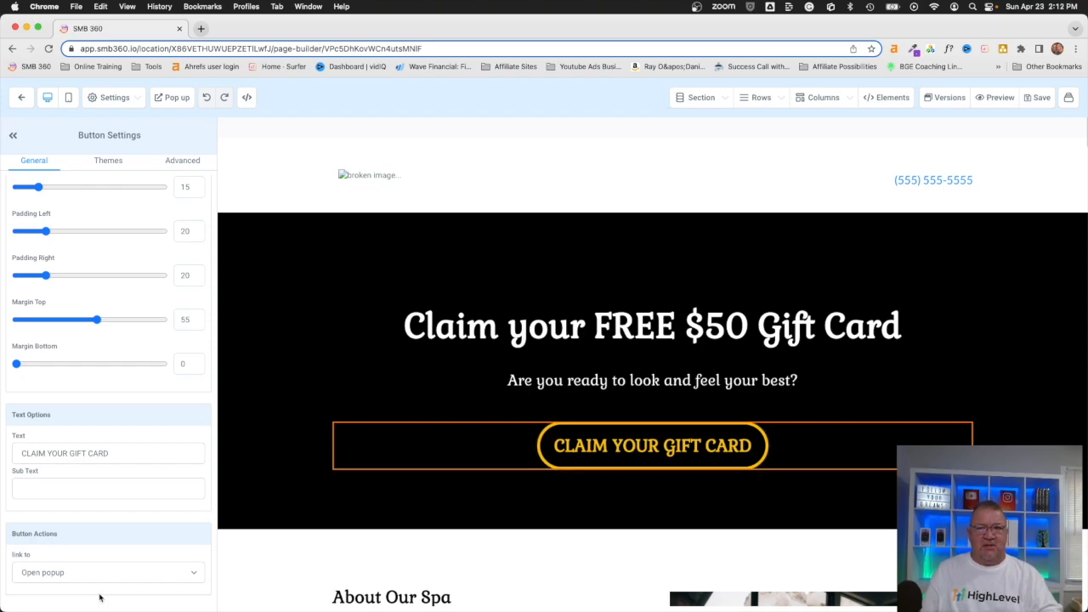
pyautogui.click(172, 98)
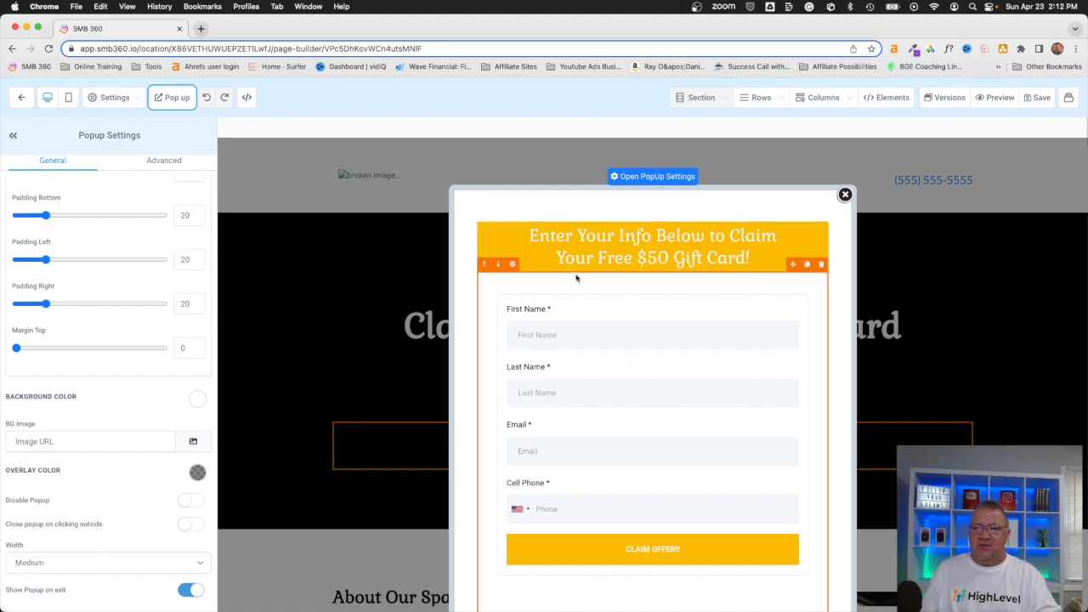
# Step: Review the popup's First Name, Last Name, Email and Cell Phone fields, then close it
pyautogui.scroll(-1, 660, 355)
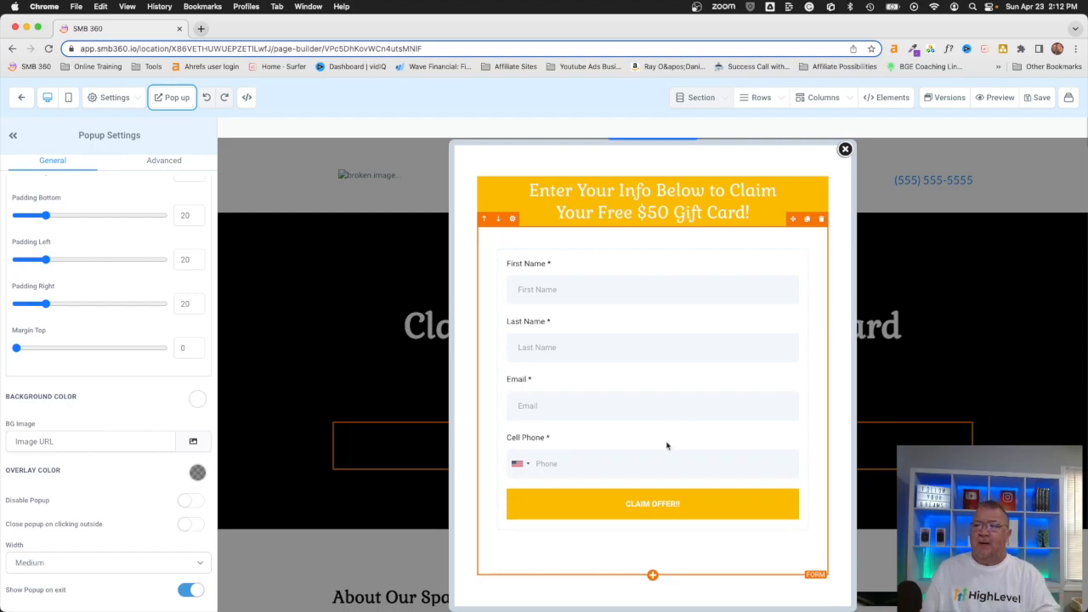
pyautogui.click(845, 150)
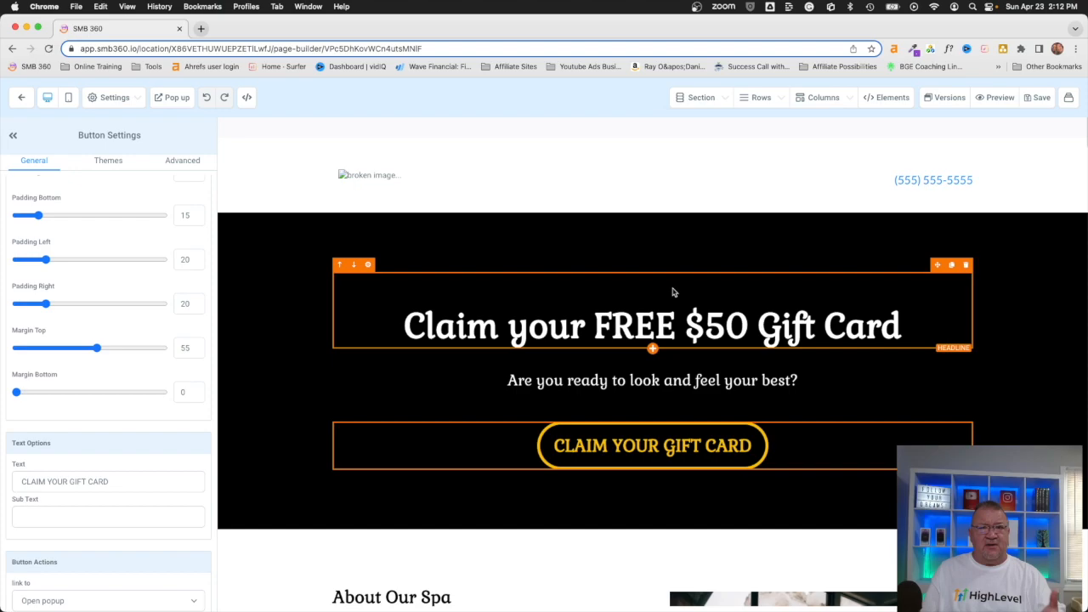
# Step: Return to the funnel steps and open the Booking Page in the builder
pyautogui.click(22, 98)
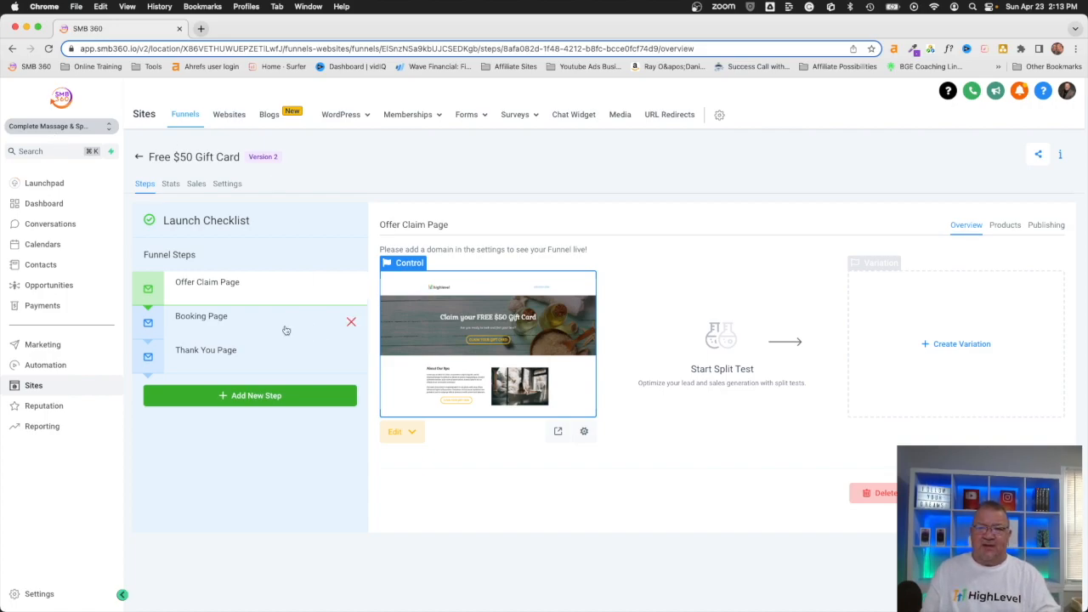
pyautogui.click(218, 326)
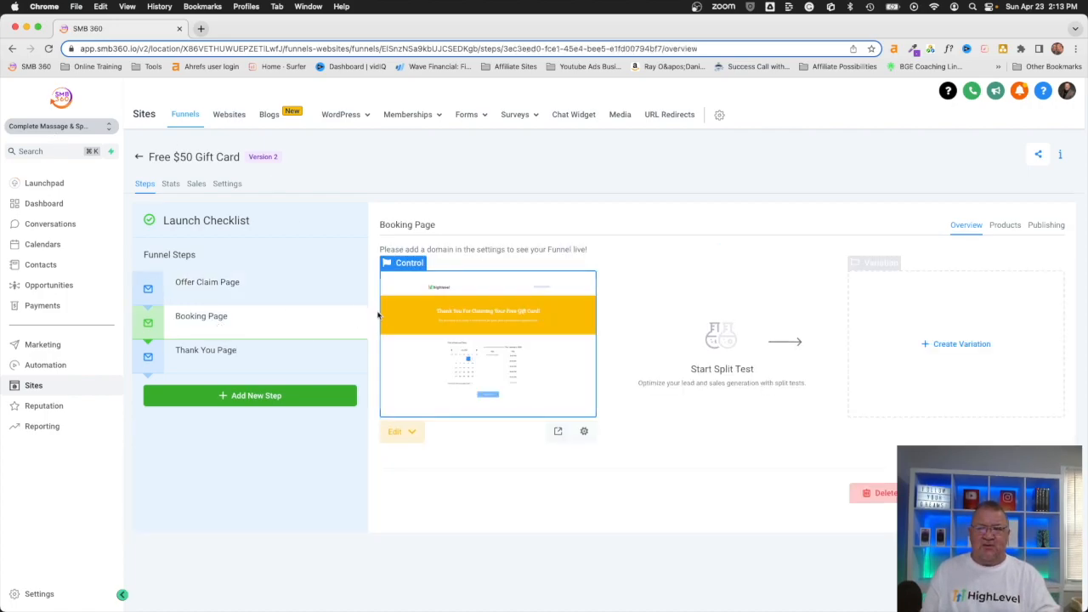
pyautogui.click(489, 334)
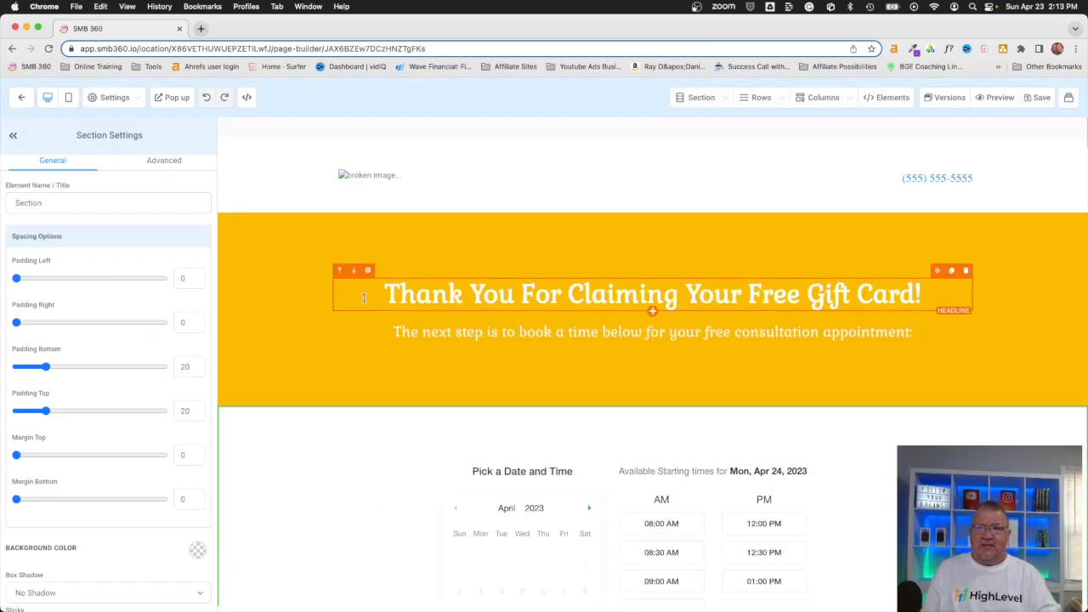
# Step: Scroll down the Booking Page to review its April 2023 appointment calendar
pyautogui.scroll(-3, 603, 271)
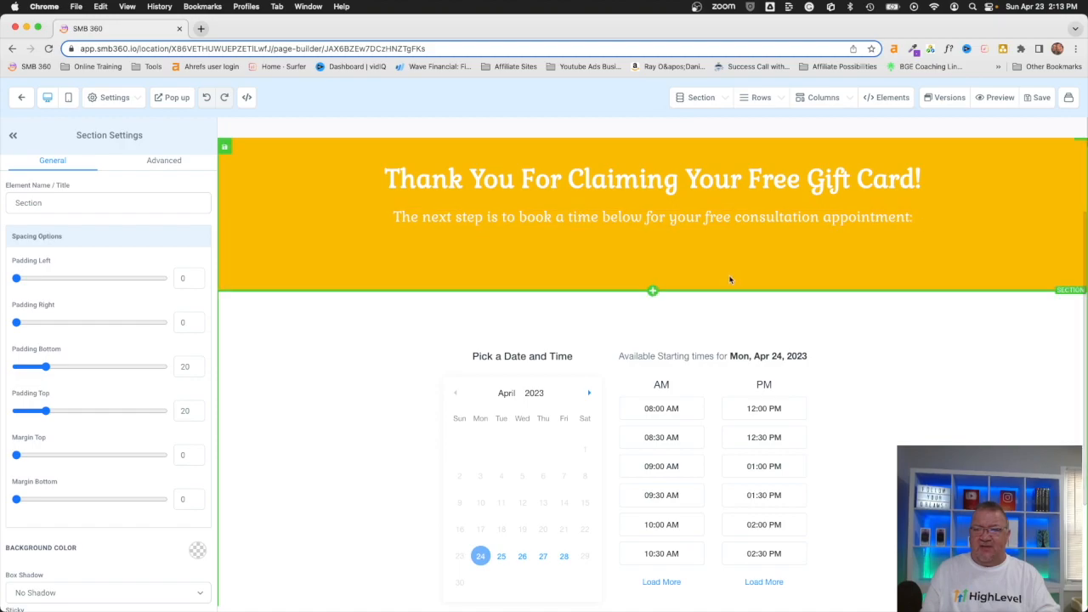
pyautogui.scroll(-3, 728, 279)
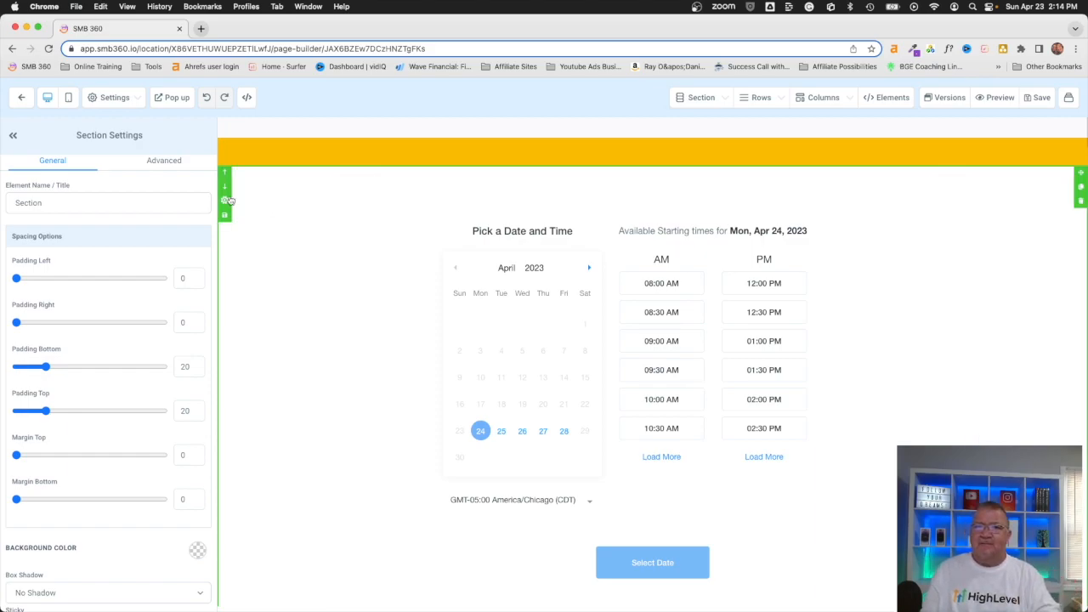
# Step: Check the Thank You Page in the builder, then return to the funnel's Thank You step overview
pyautogui.click(21, 96)
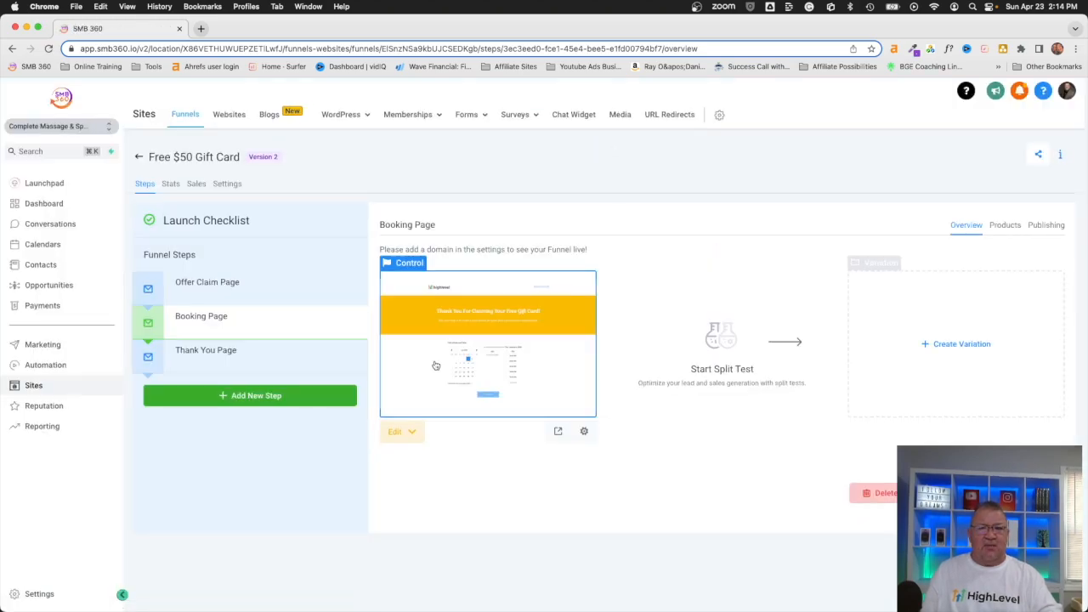
pyautogui.click(194, 367)
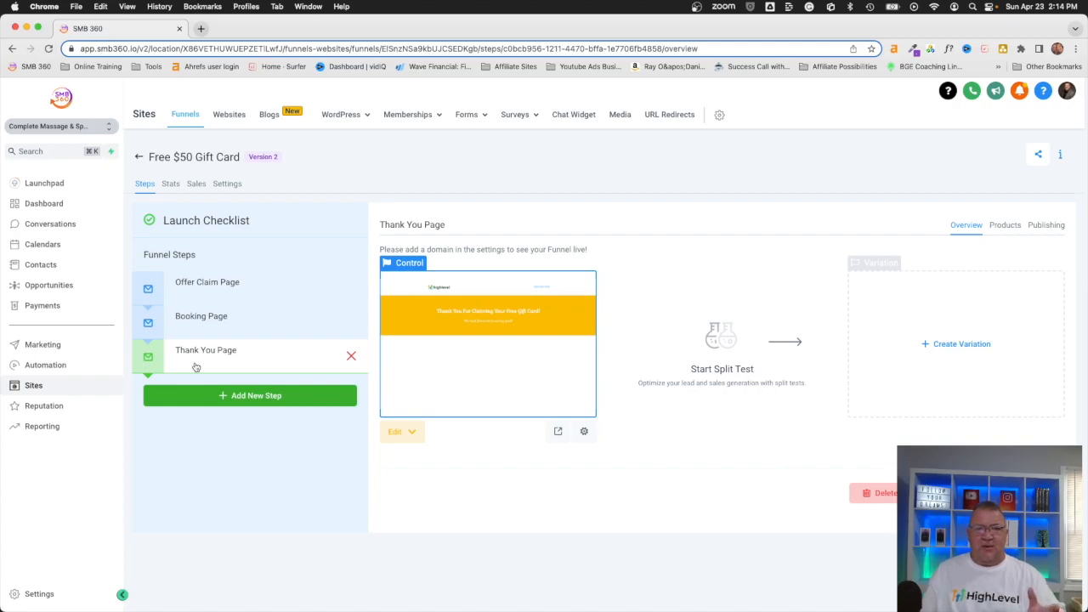
pyautogui.click(472, 335)
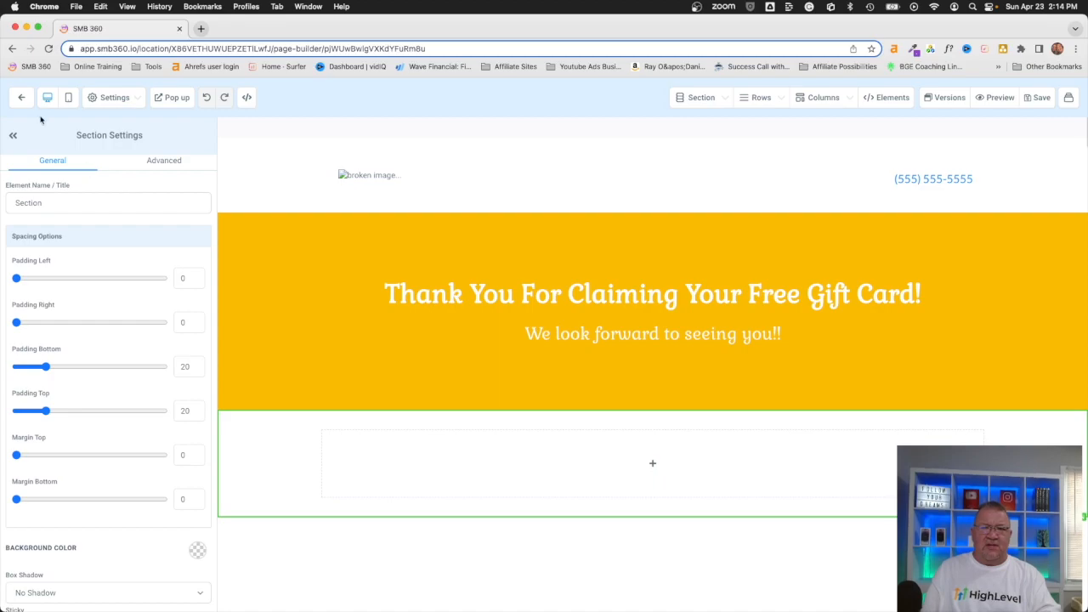
pyautogui.click(21, 98)
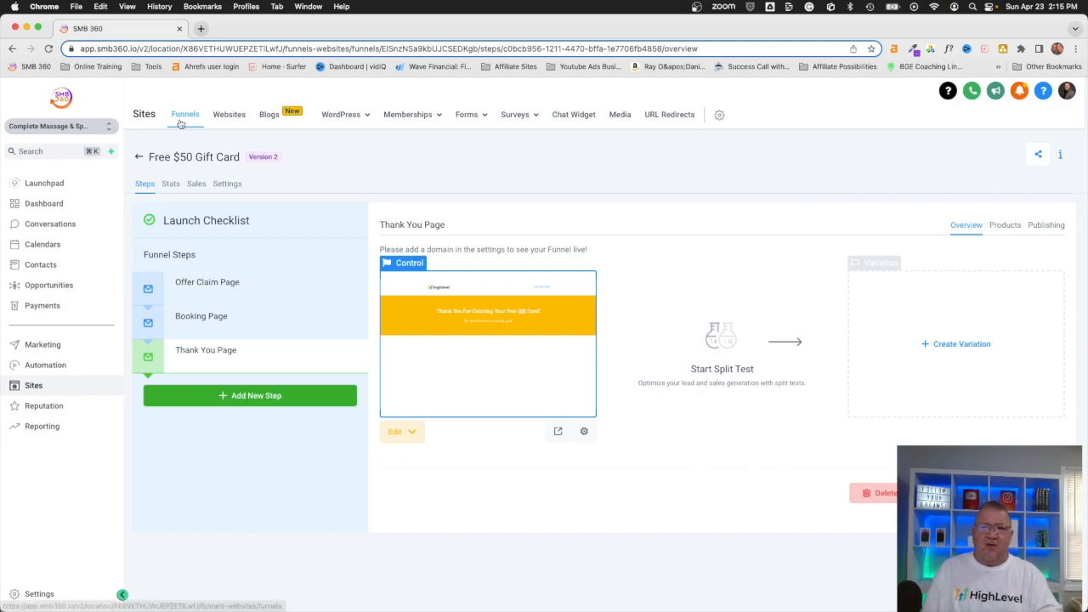
pyautogui.moveTo(463, 114)
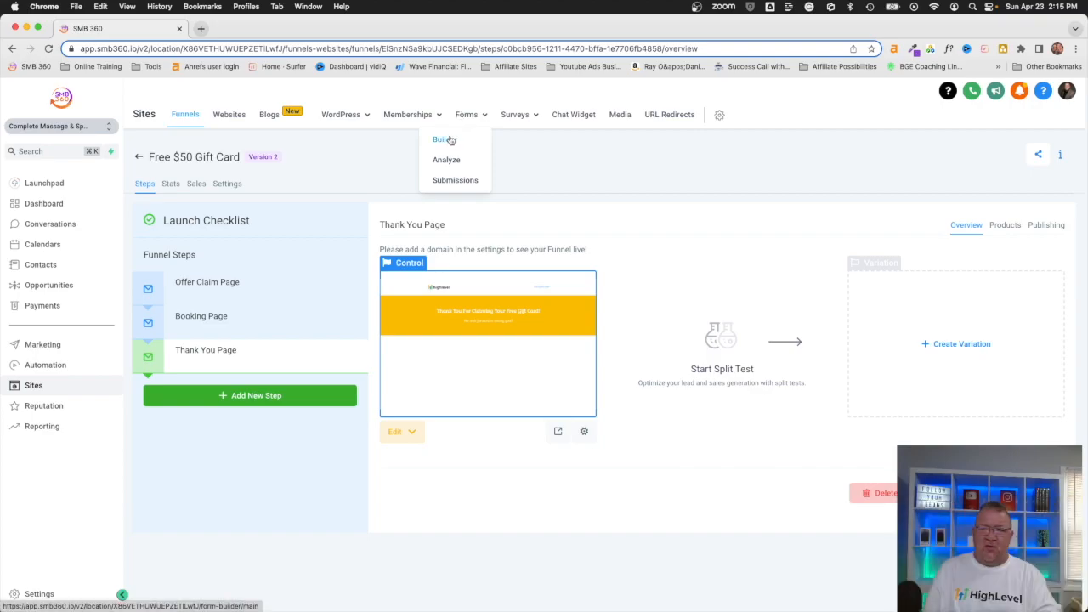
# Step: Inspect the Free $50 Gift Card form's fields in the Forms Builder, then go to Calendars
pyautogui.click(446, 140)
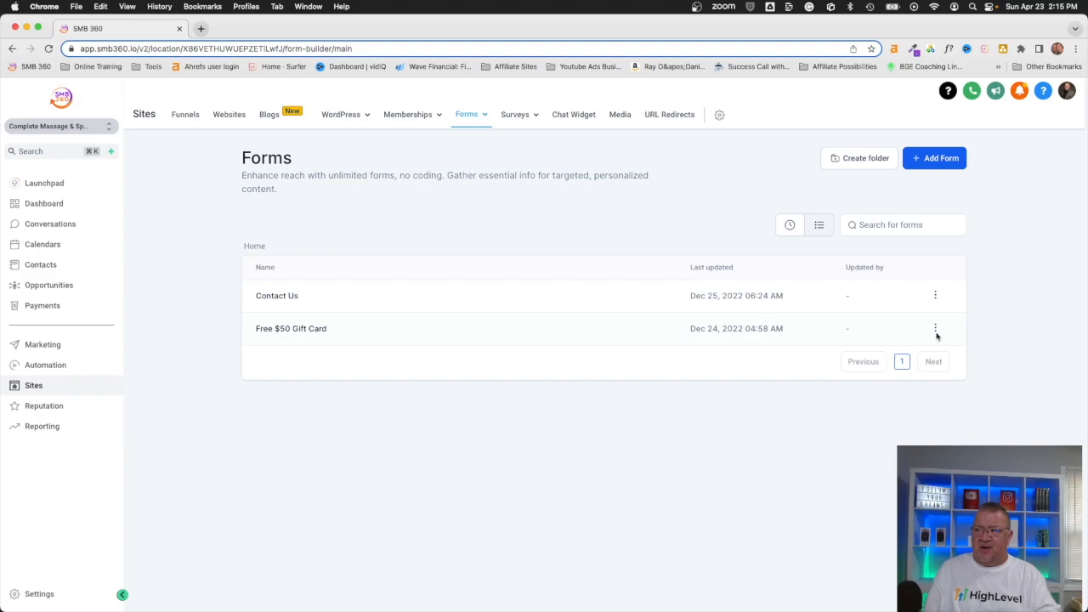
pyautogui.click(291, 329)
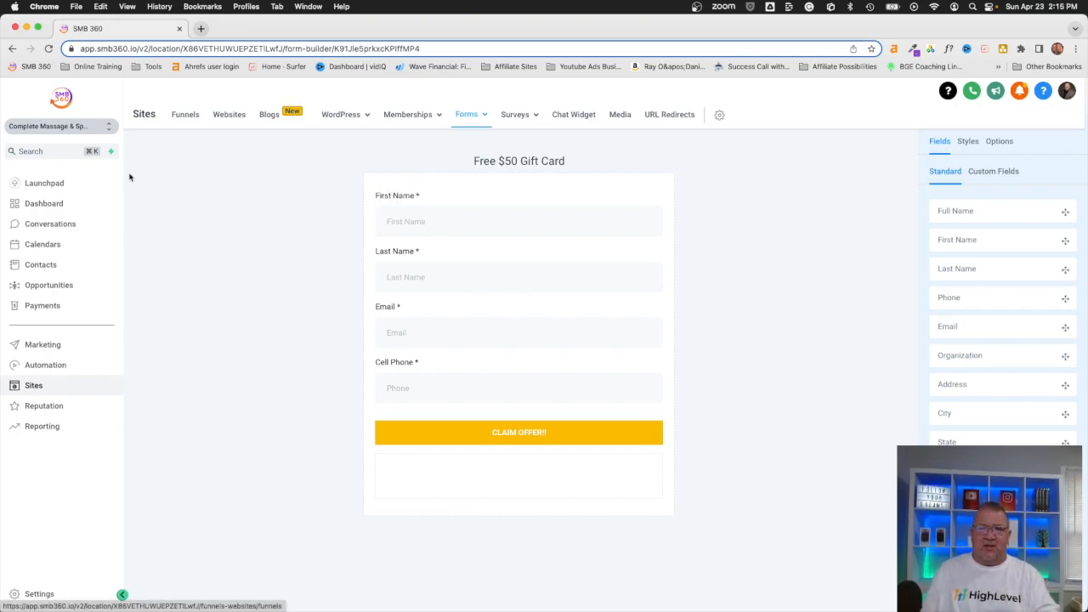
pyautogui.click(40, 244)
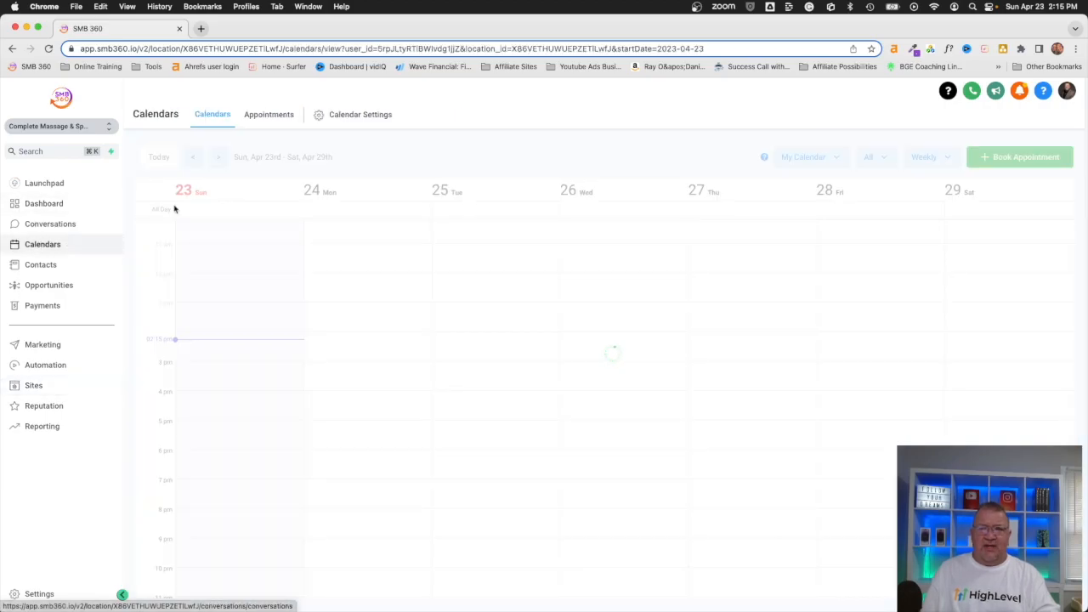
# Step: Review all calendars, including Free Gift Card Claim, in Calendar Settings, then go to the Sites funnels list
pyautogui.click(345, 114)
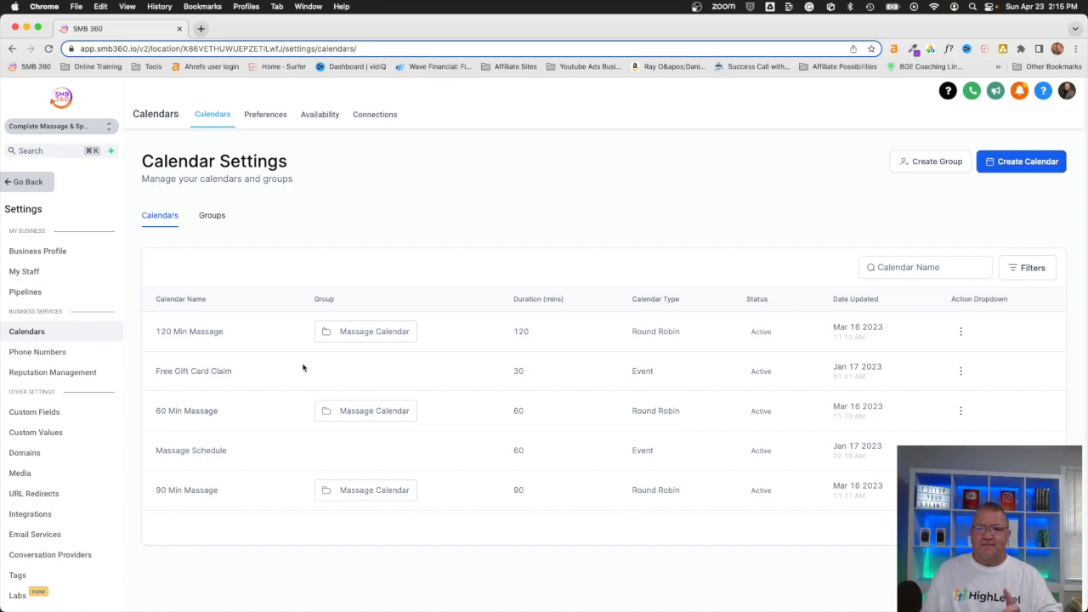
pyautogui.click(28, 181)
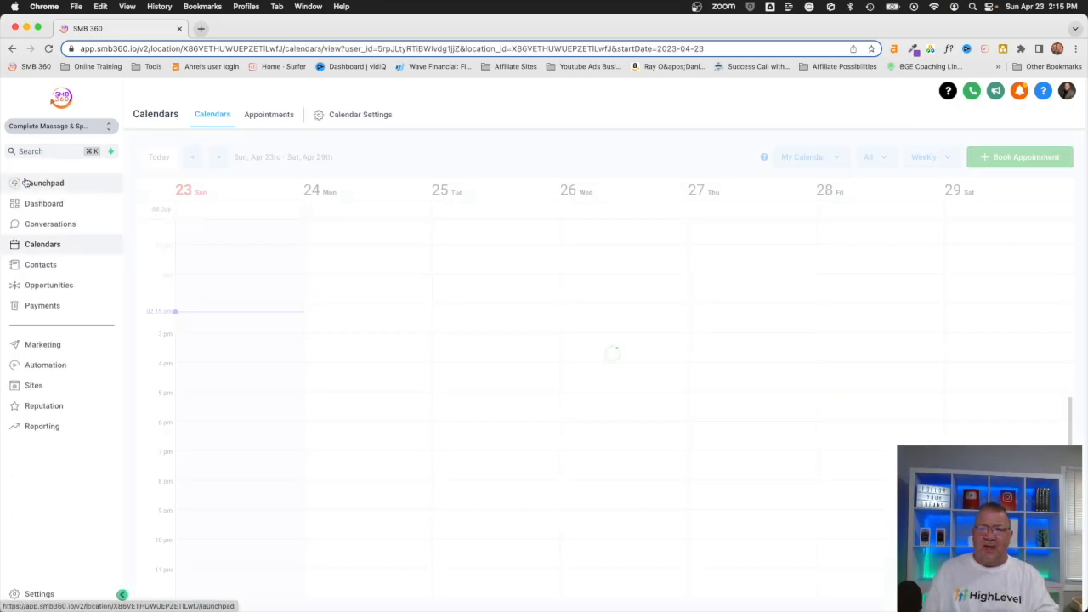
pyautogui.click(37, 387)
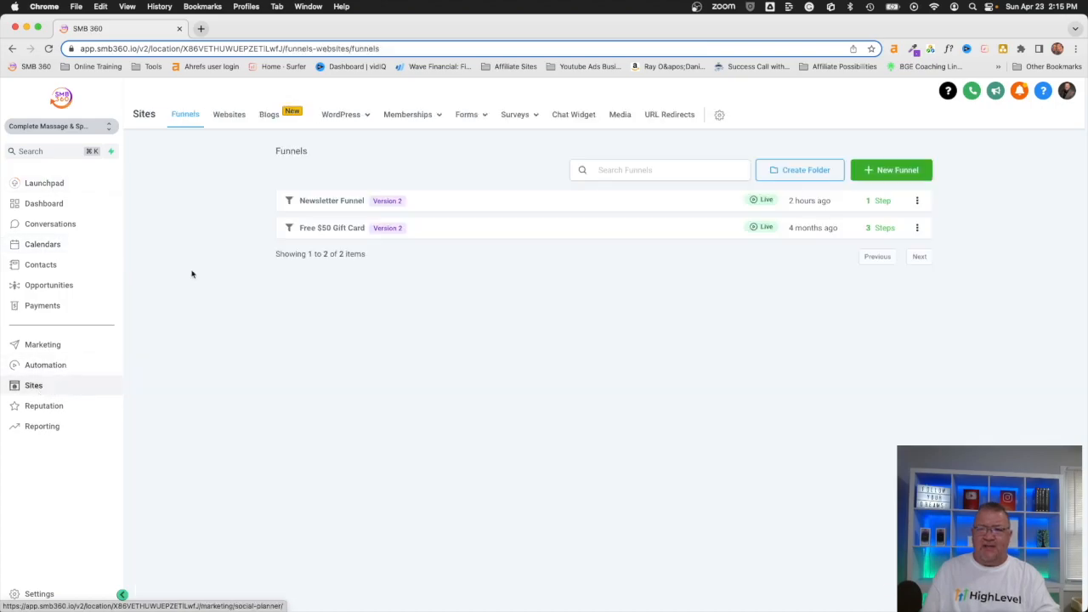
# Step: Open the Free $50 Gift Card funnel and preview its Offer Claim Page in a new tab
pyautogui.click(318, 229)
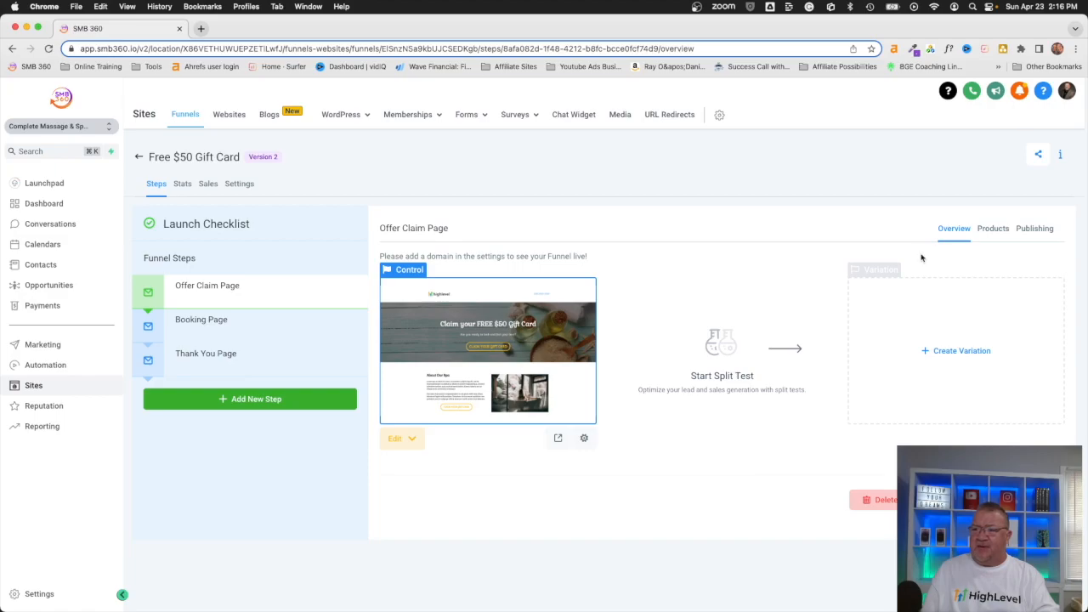
pyautogui.click(558, 437)
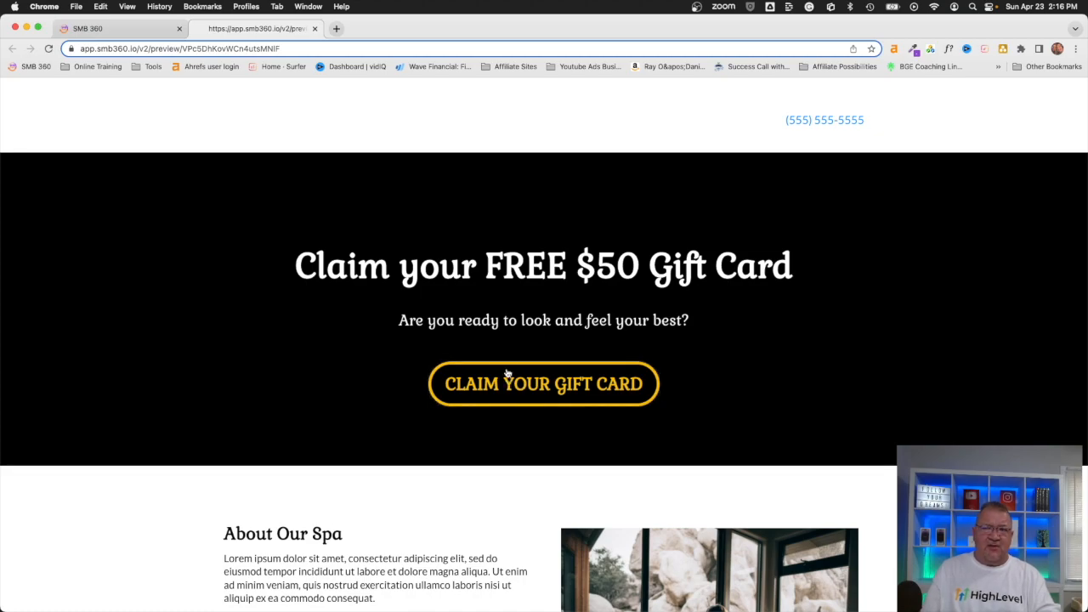
# Step: Begin filling the claim form with a test contact's first and last name and a partial email
pyautogui.moveTo(439, 67)
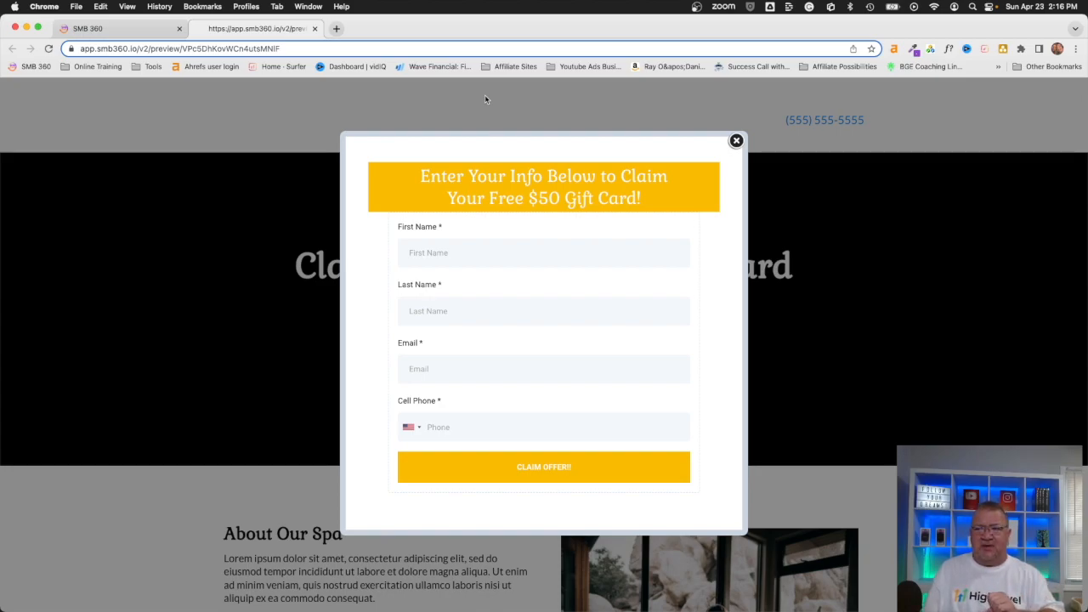
pyautogui.write('John')
pyautogui.press('Tab')
pyautogui.write('Smnith')
pyautogui.press('BackSpace')
pyautogui.press('BackSpace')
pyautogui.press('BackSpace')
pyautogui.press('BackSpace')
pyautogui.write('ith')
pyautogui.press('Tab')
pyautogui.write('joh')
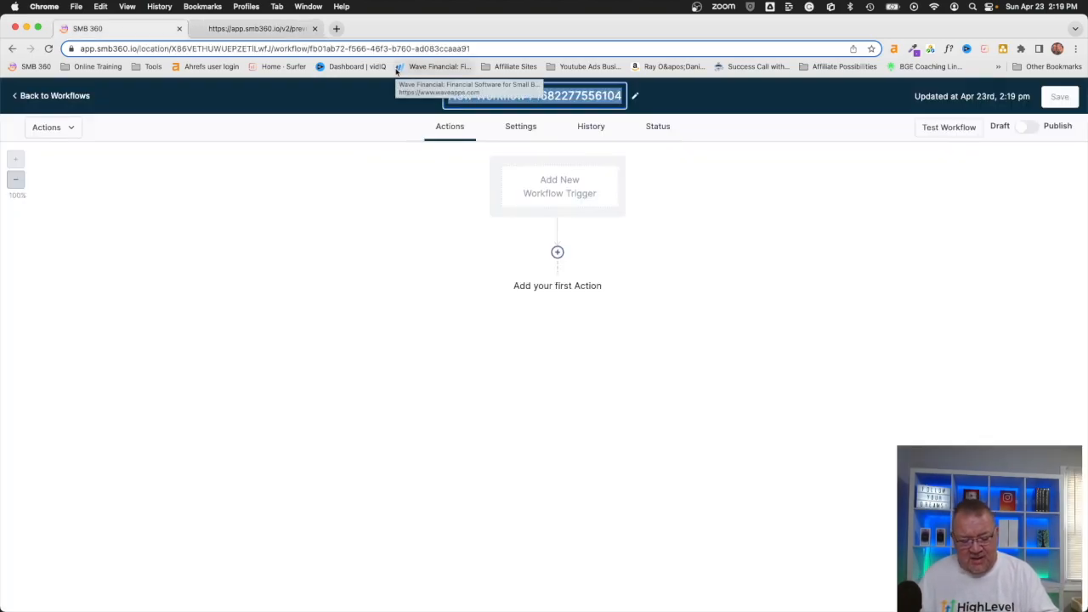
pyautogui.write('Free $50 Gift Card')
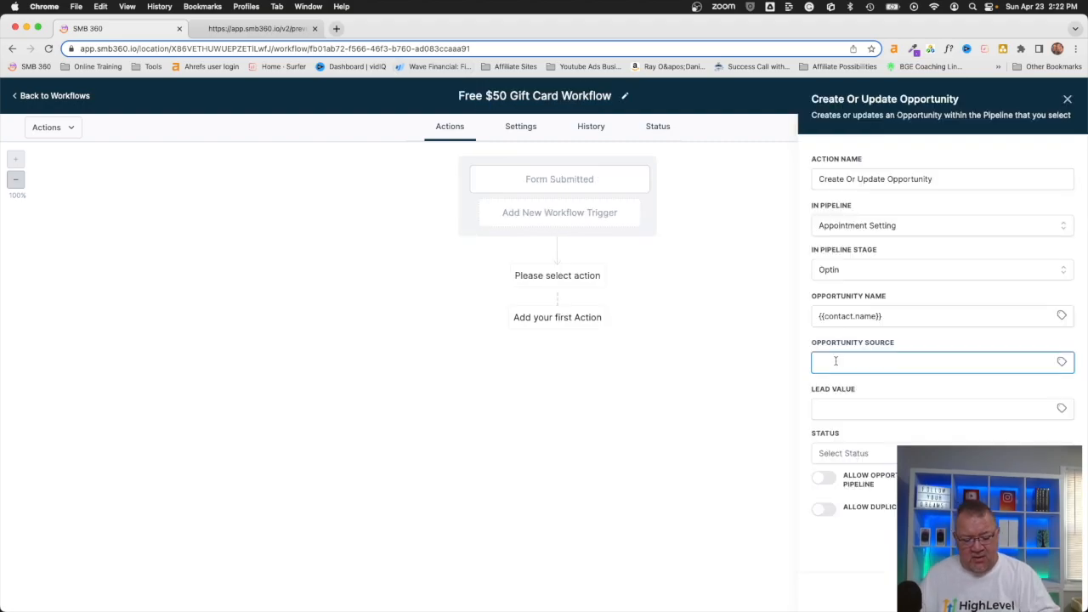
pyautogui.write('Free $50 G')
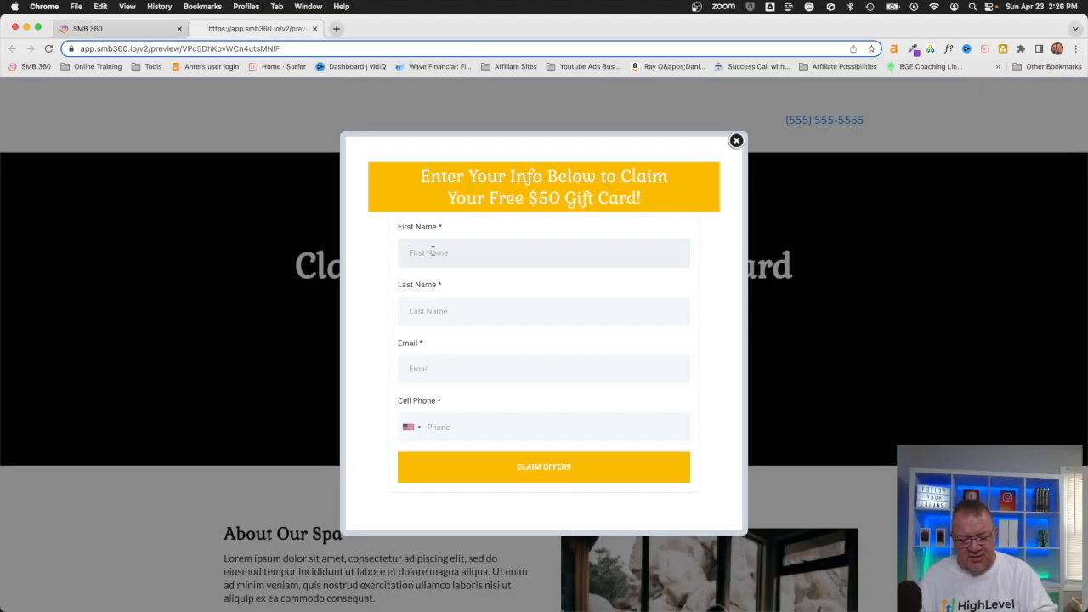
# Step: Re-enter the test contact's name, email and cell phone, then submit with CLAIM OFFER!!
pyautogui.click(433, 252)
pyautogui.write('Jane')
pyautogui.press('Tab')
pyautogui.write('Smith')
pyautogui.press('Tab')
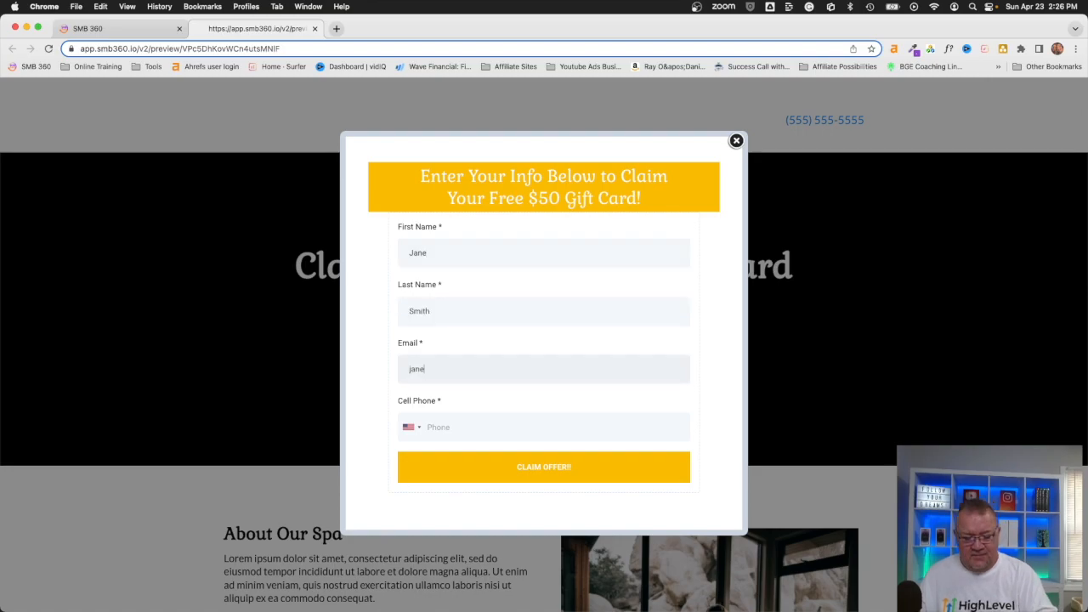
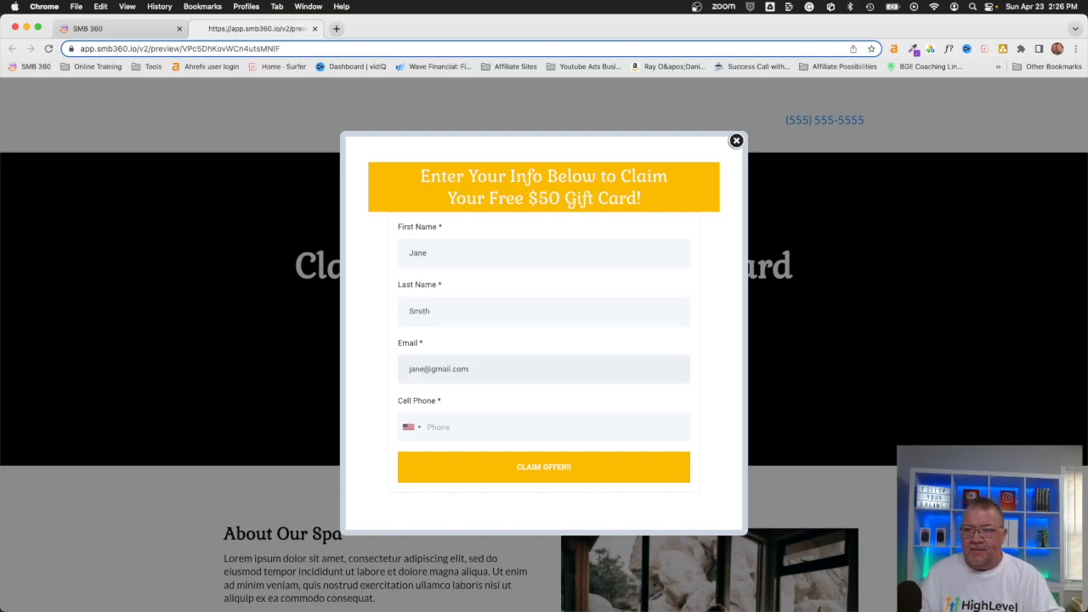
pyautogui.press('Tab')
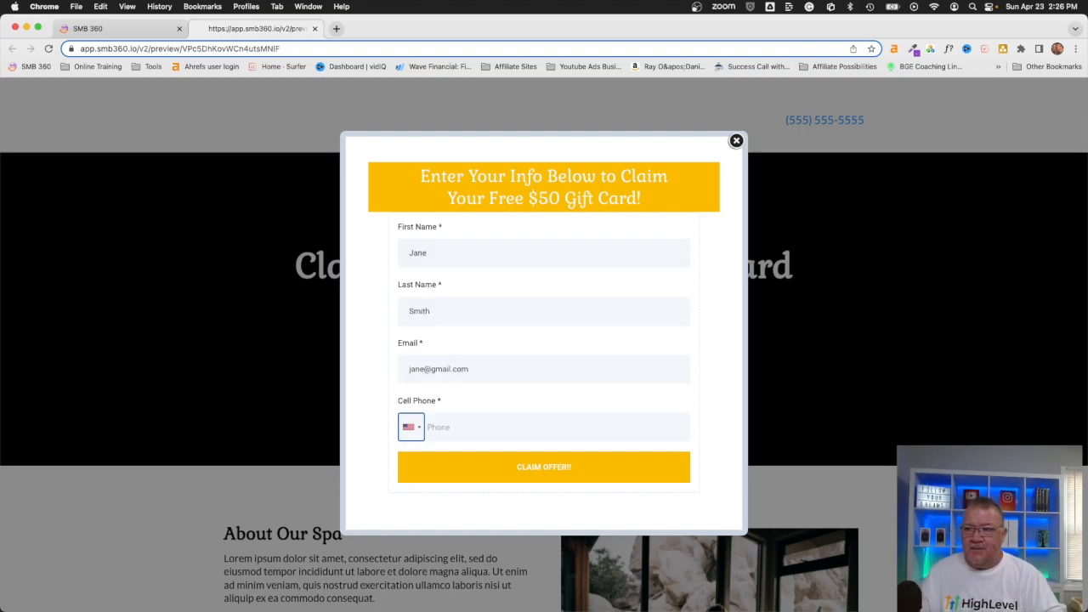
pyautogui.click(448, 426)
pyautogui.write('2')
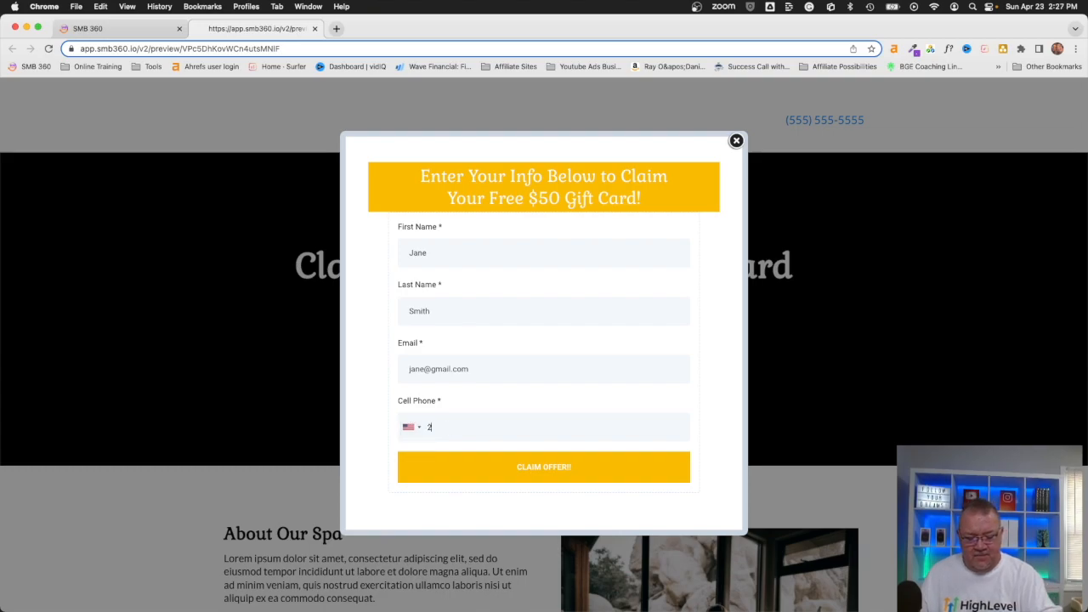
pyautogui.write('12) 555-8888')
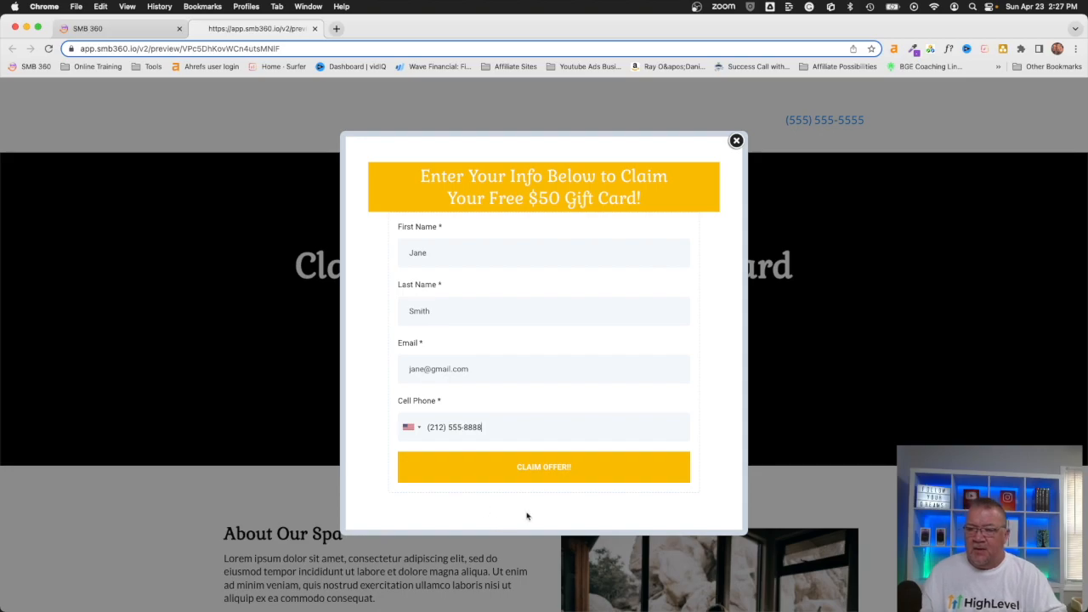
pyautogui.click(537, 478)
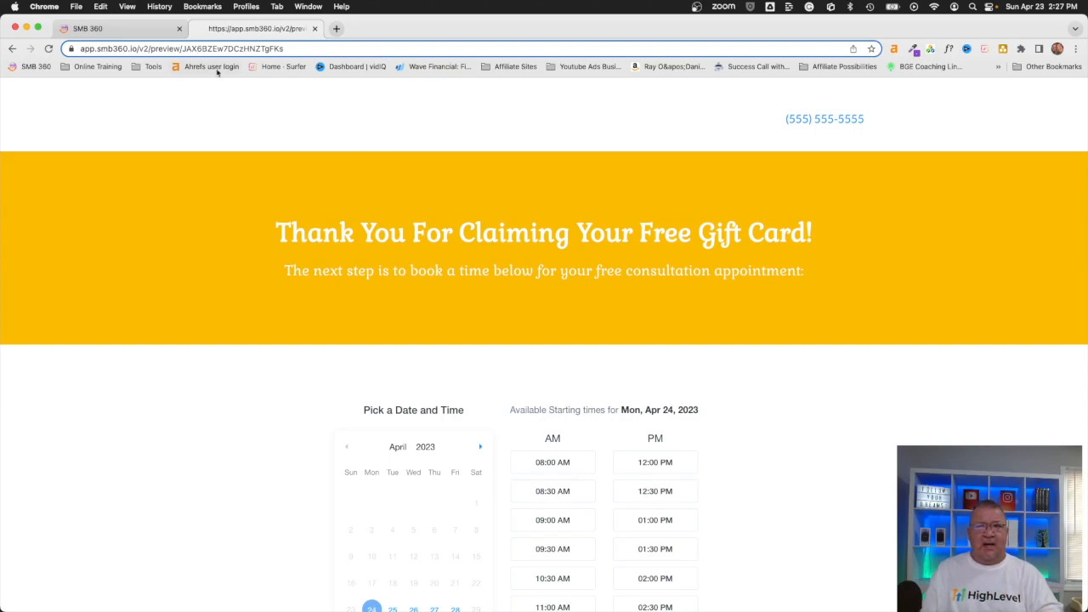
# Step: Switch back to the original SMB 360 tab and open the Contacts list
pyautogui.click(95, 30)
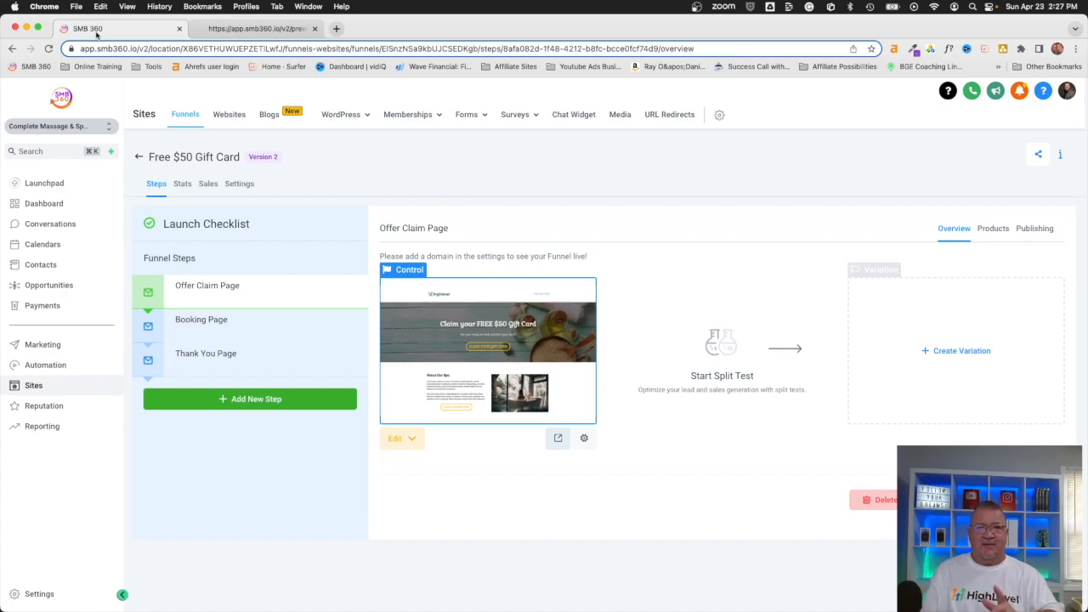
pyautogui.click(39, 266)
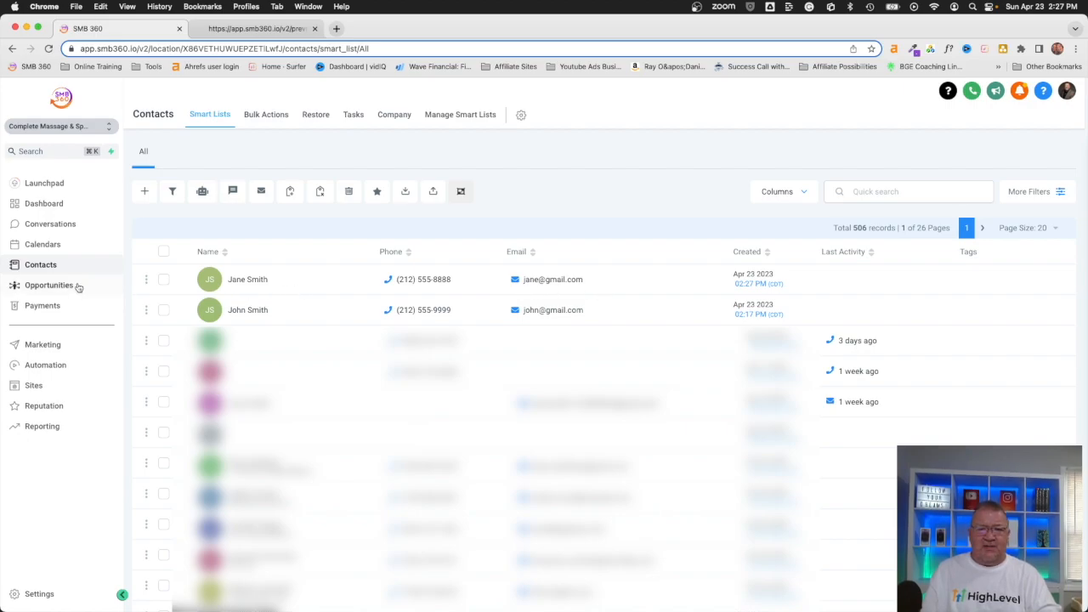
# Step: Check the Opportunities board for the new $100.00 Free $50 Gift Card opportunity in Optin
pyautogui.click(40, 286)
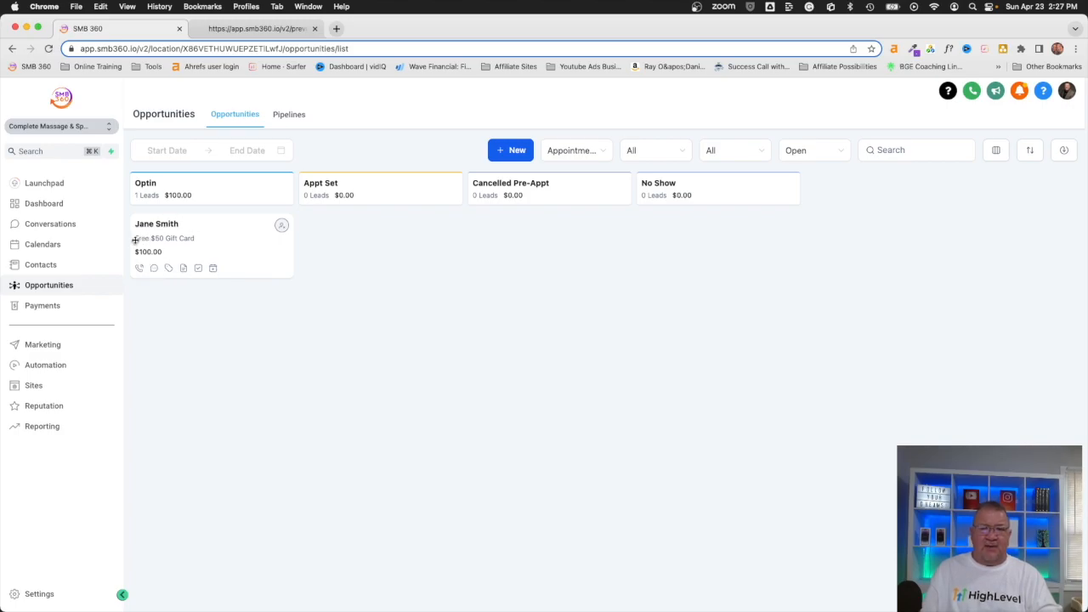
pyautogui.scroll(5, 171, 245)
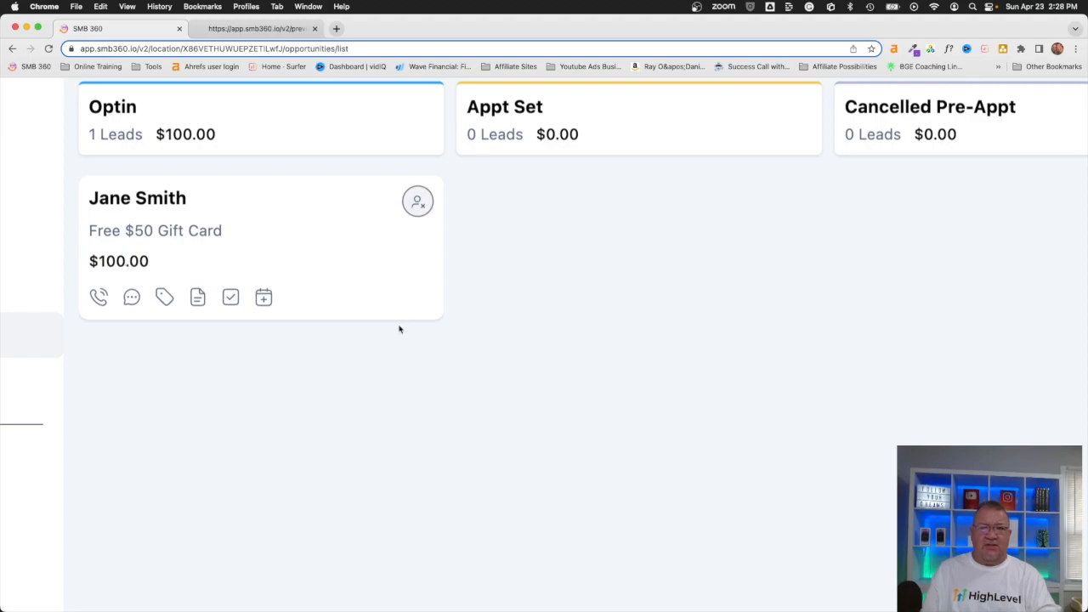
pyautogui.scroll(-5, 401, 329)
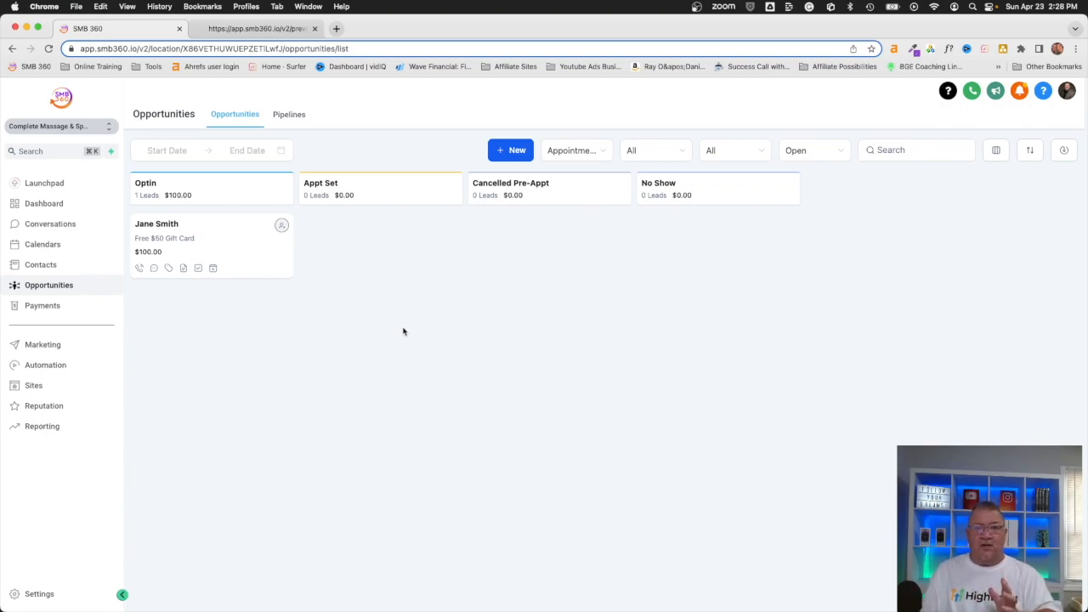
pyautogui.click(42, 367)
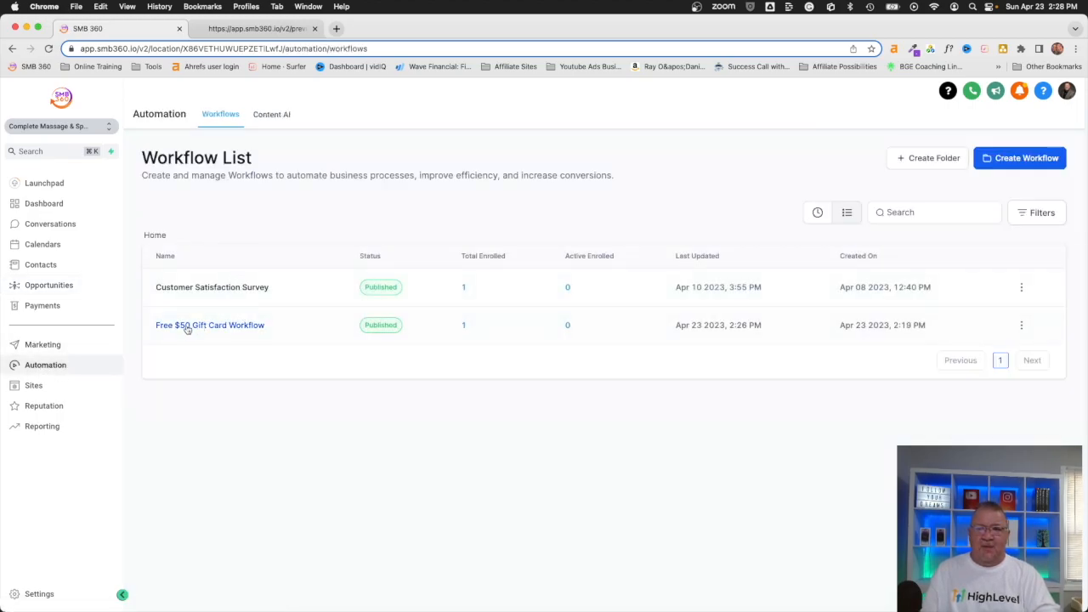
# Step: Review the Free $50 Gift Card Workflow's History action logs, then return to the workflows list
pyautogui.click(212, 327)
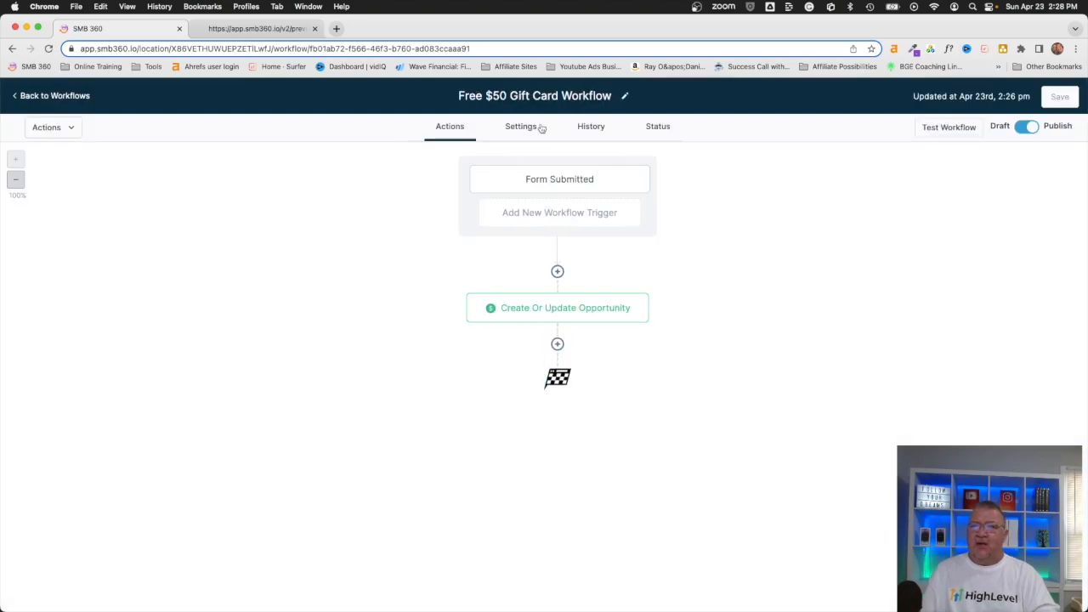
pyautogui.click(590, 128)
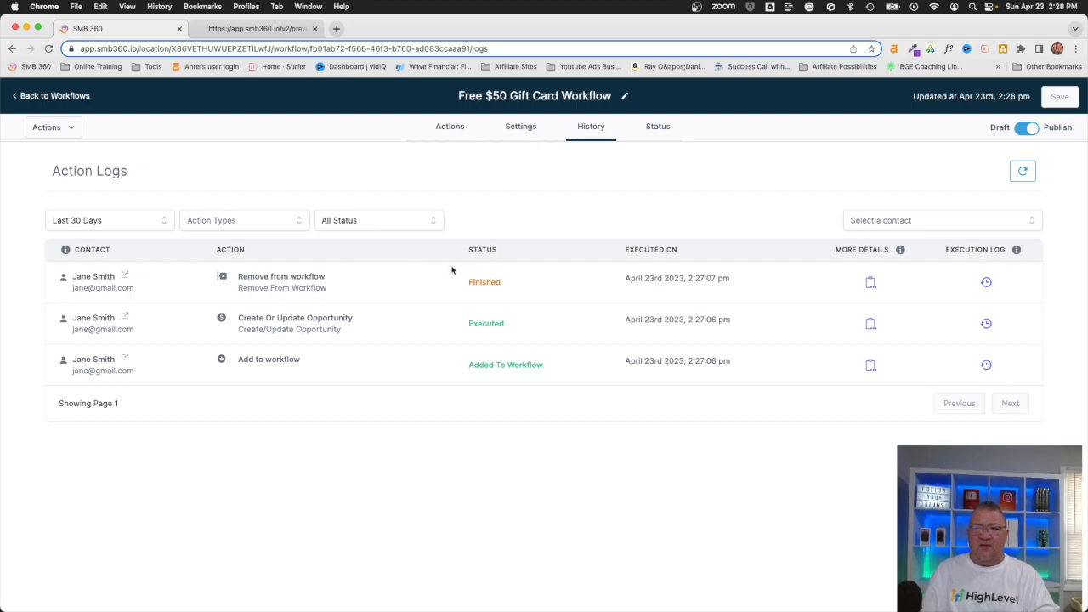
pyautogui.click(447, 133)
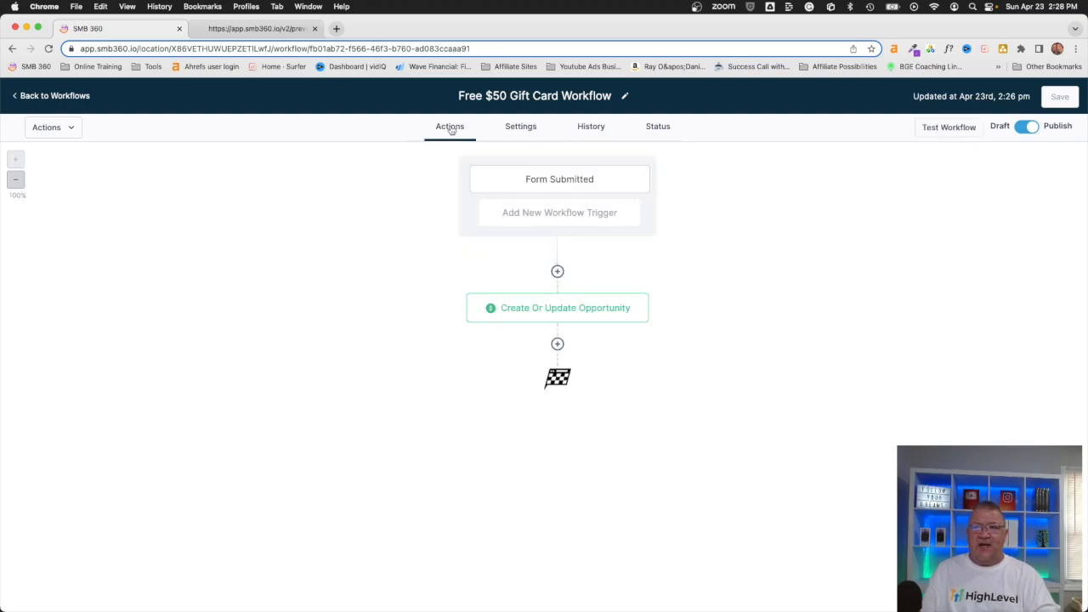
pyautogui.click(592, 128)
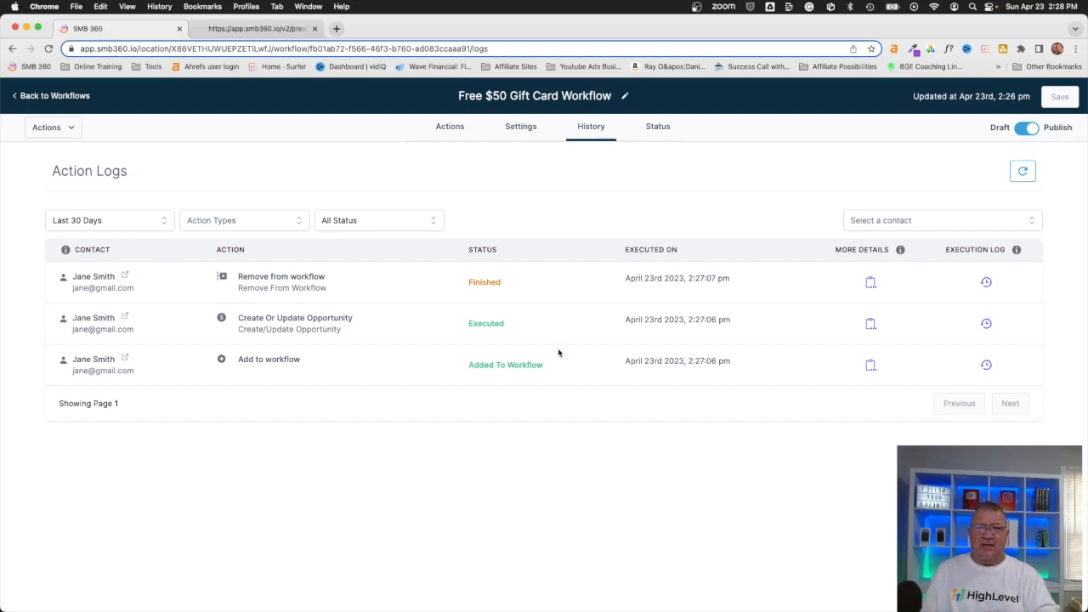
pyautogui.click(34, 96)
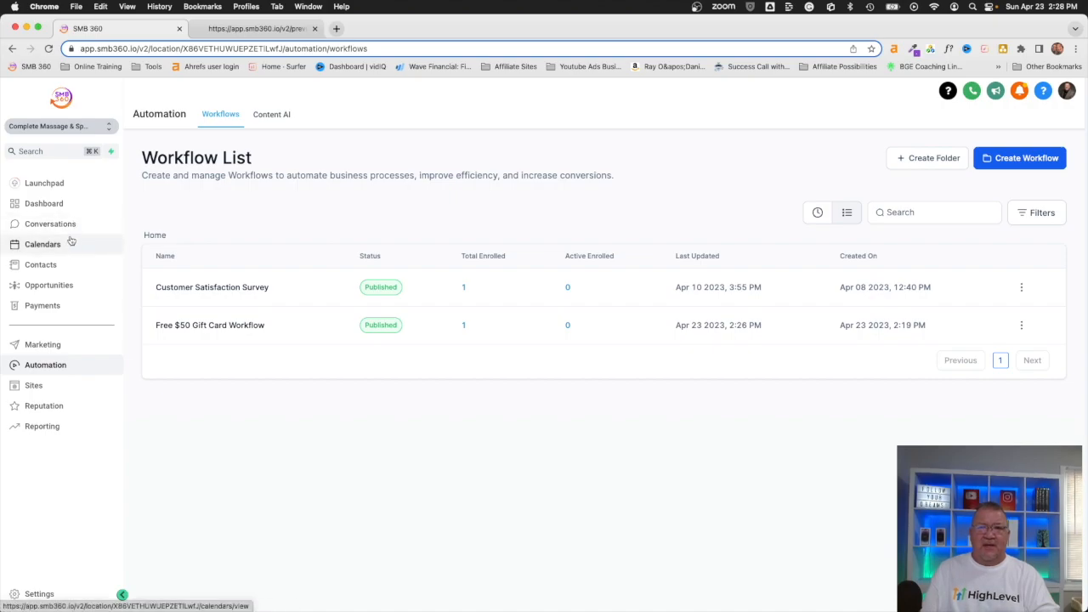
pyautogui.click(41, 204)
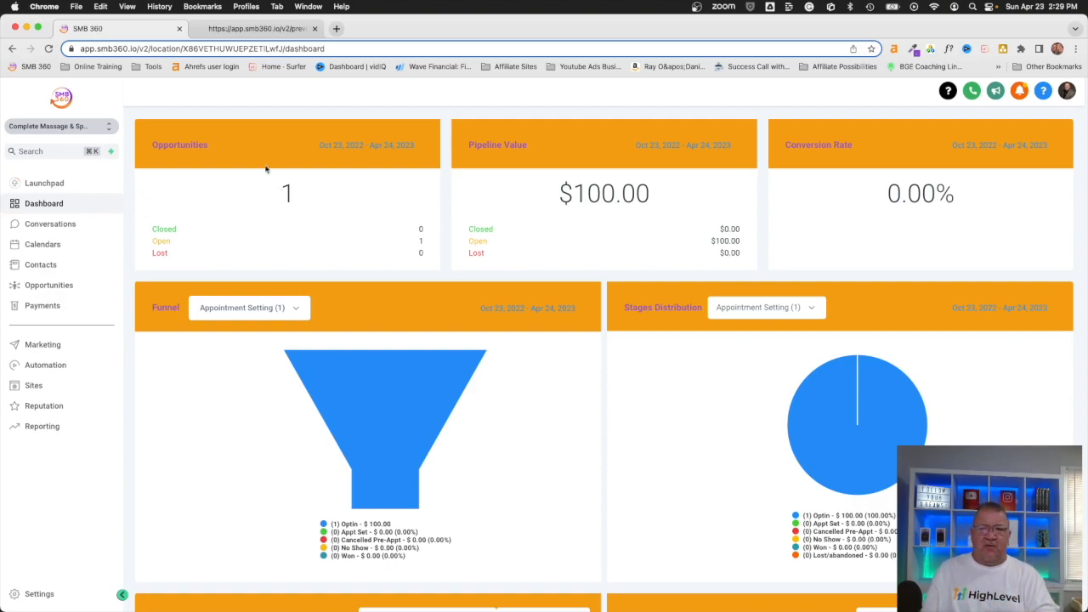
pyautogui.moveTo(399, 405)
pyautogui.scroll(-3, 358, 434)
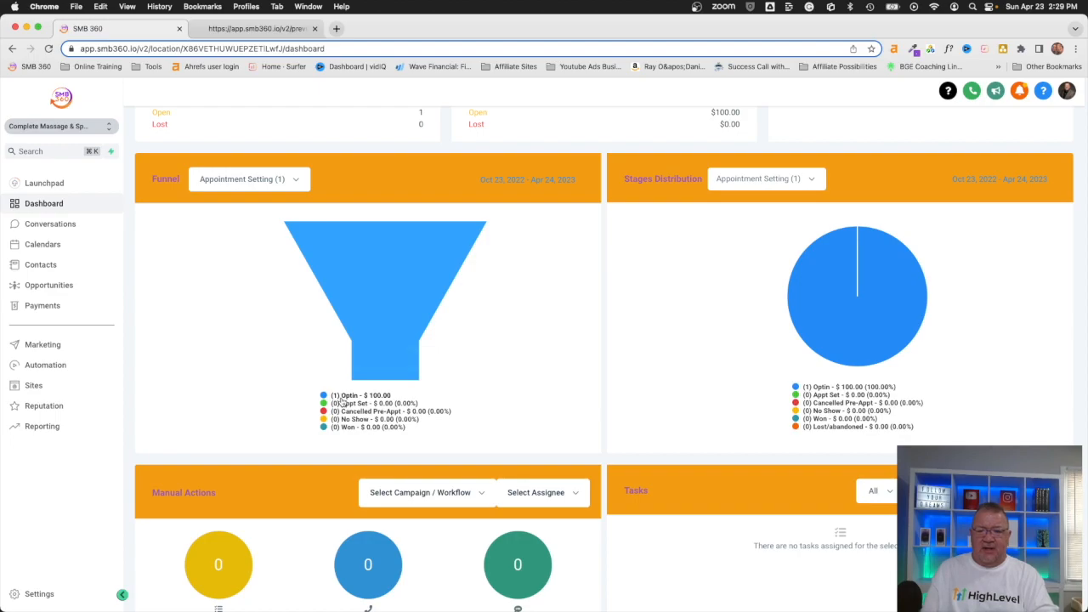
pyautogui.scroll(5, 343, 400)
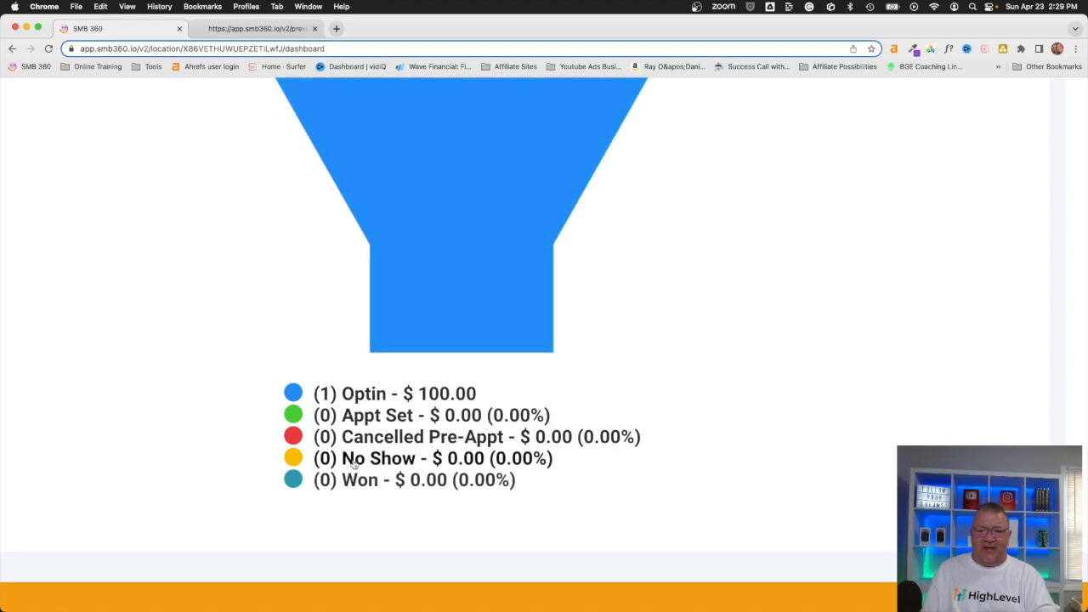
pyautogui.scroll(-5, 352, 411)
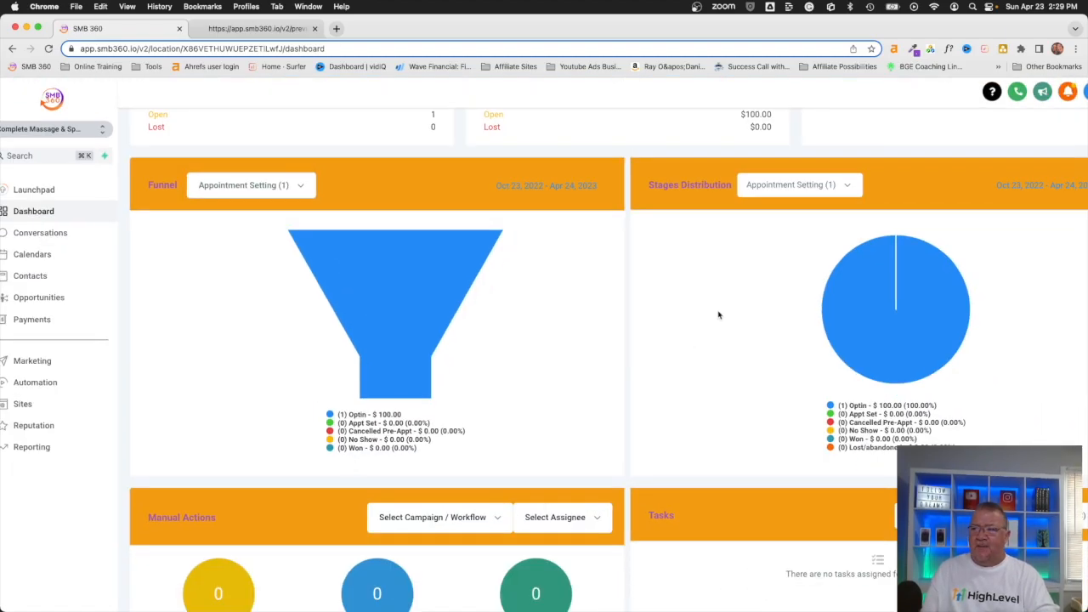
pyautogui.moveTo(909, 329)
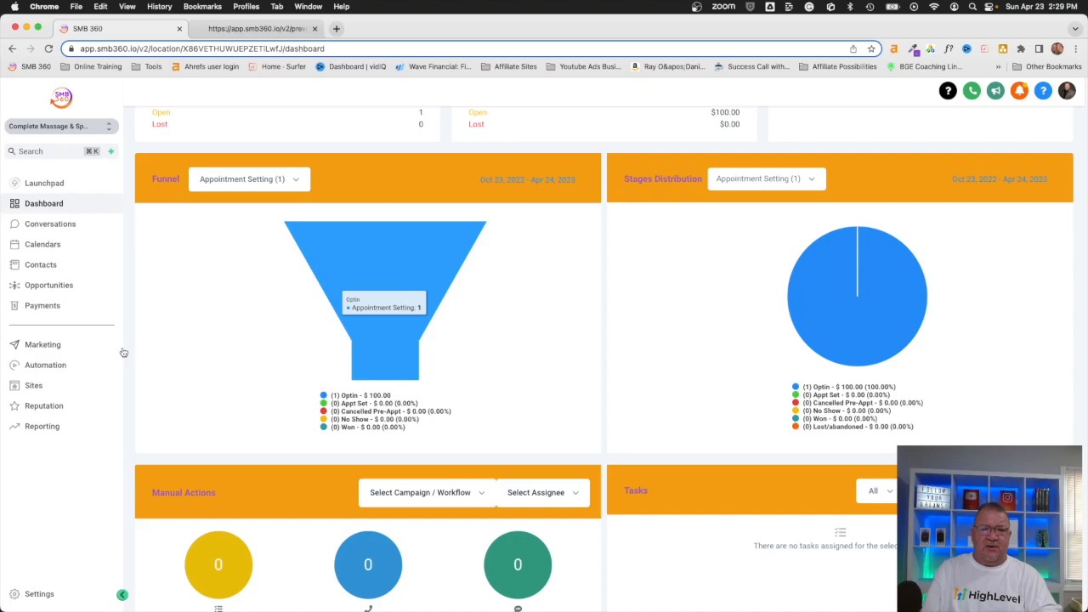
pyautogui.click(51, 365)
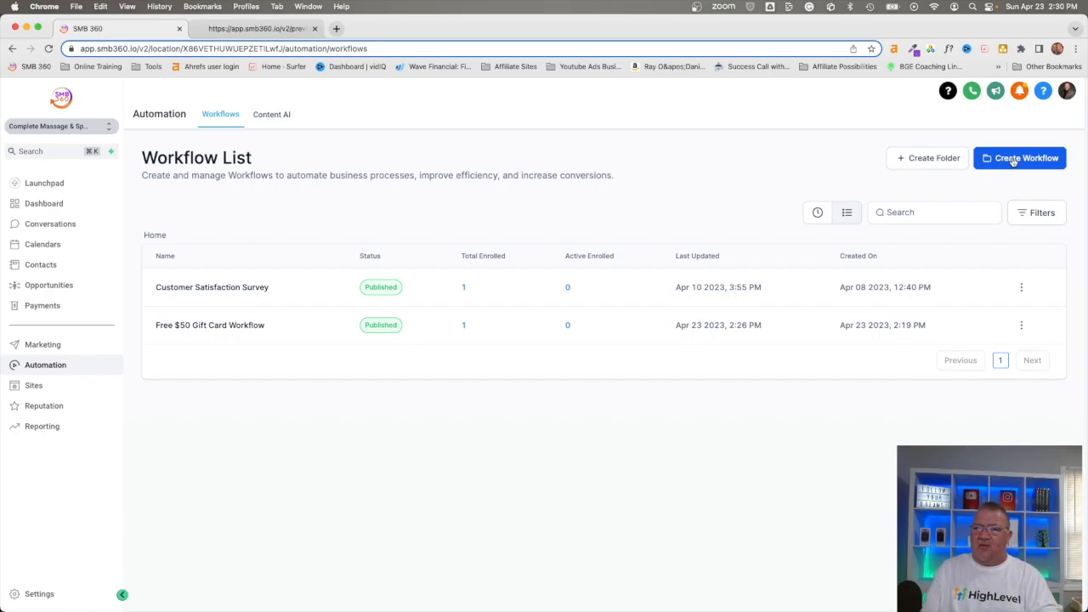
# Step: Create a new workflow from the Recipe - Fast Five template, closing the extra browser tab
pyautogui.click(1014, 161)
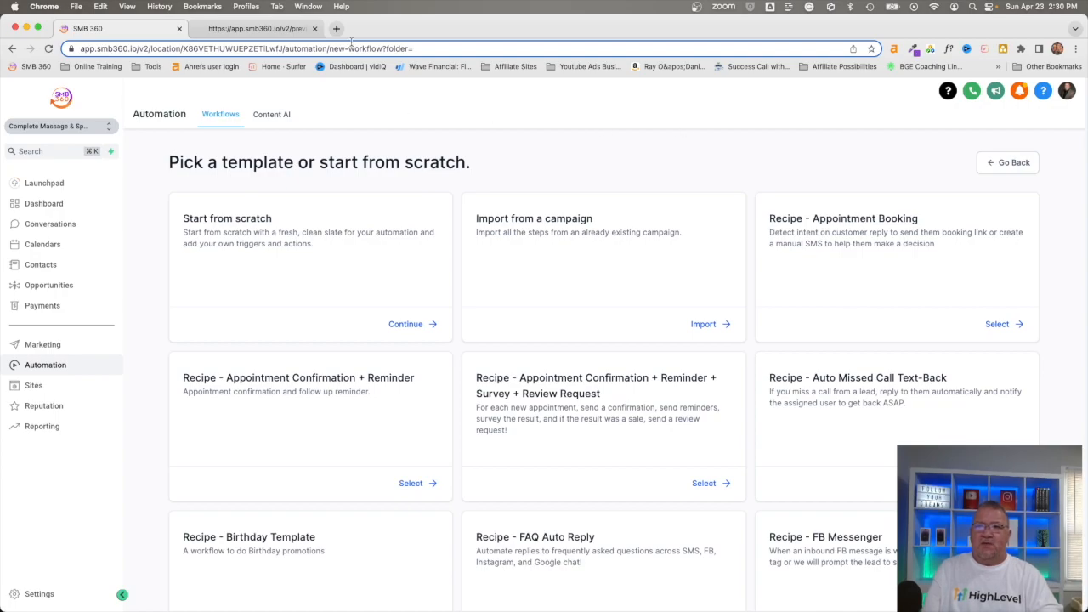
pyautogui.click(314, 29)
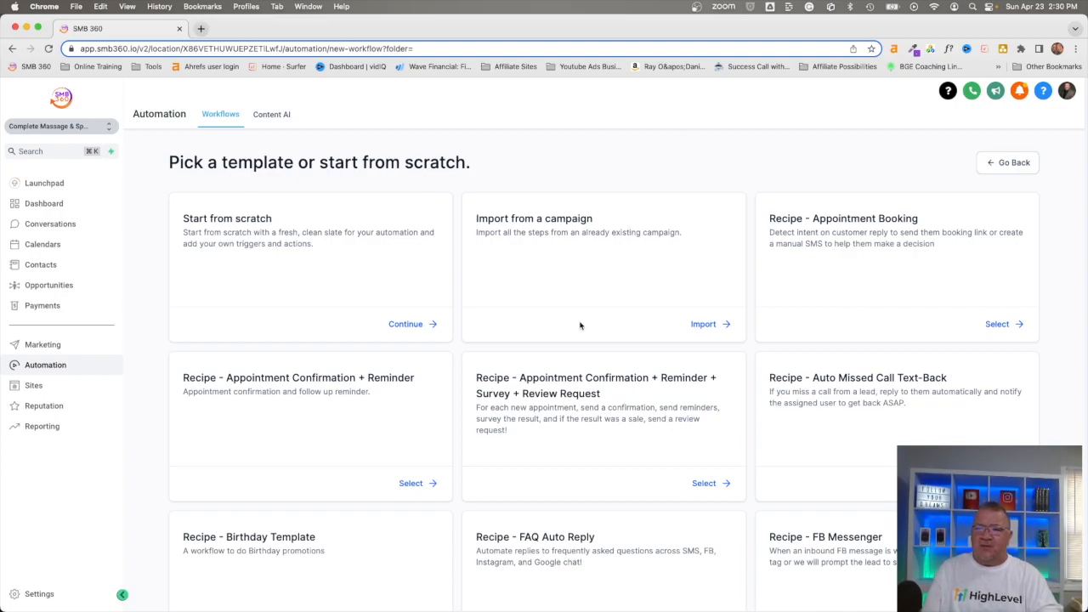
pyautogui.scroll(-3, 581, 324)
pyautogui.scroll(-2, 581, 324)
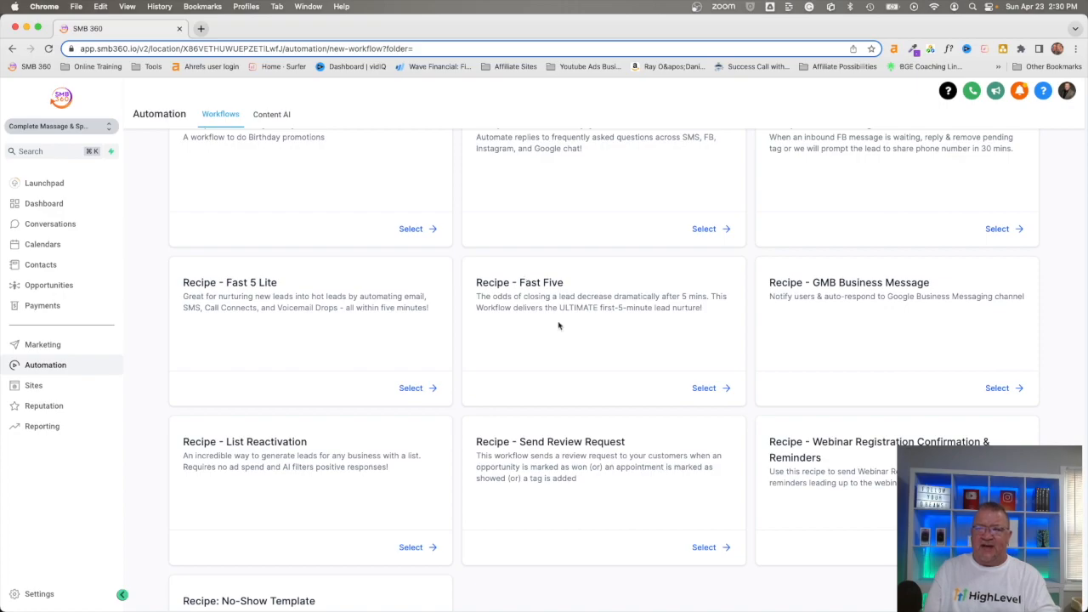
pyautogui.scroll(5, 554, 318)
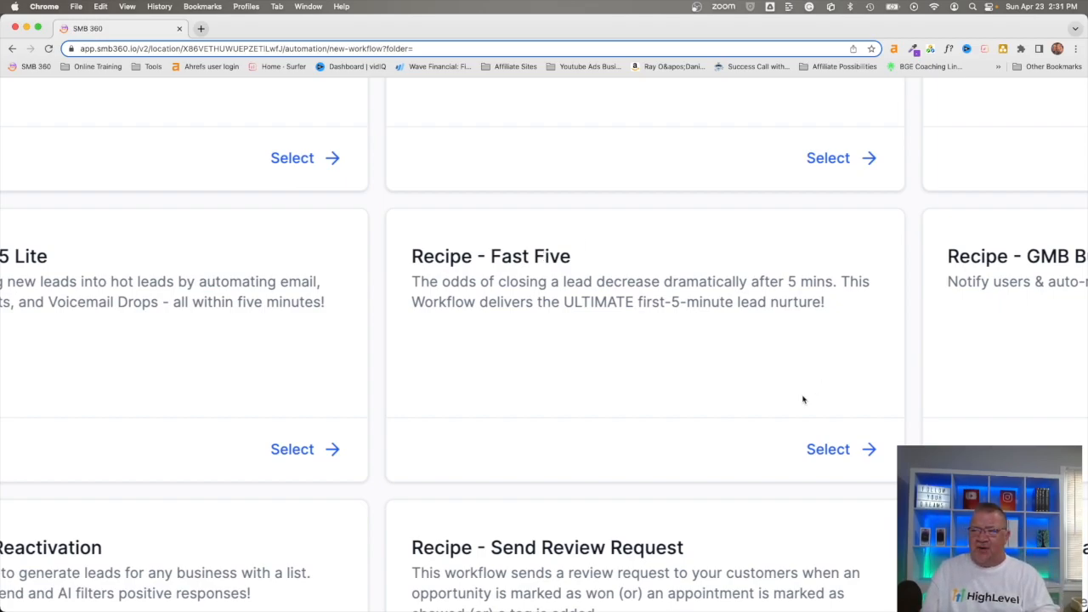
pyautogui.scroll(-5, 804, 399)
pyautogui.click(706, 388)
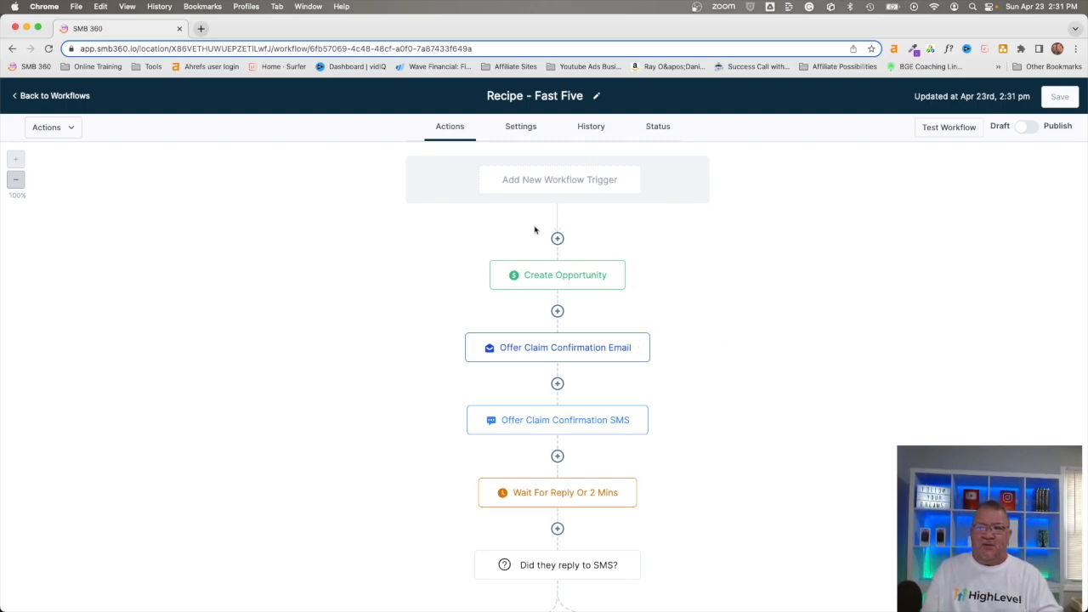
pyautogui.click(553, 182)
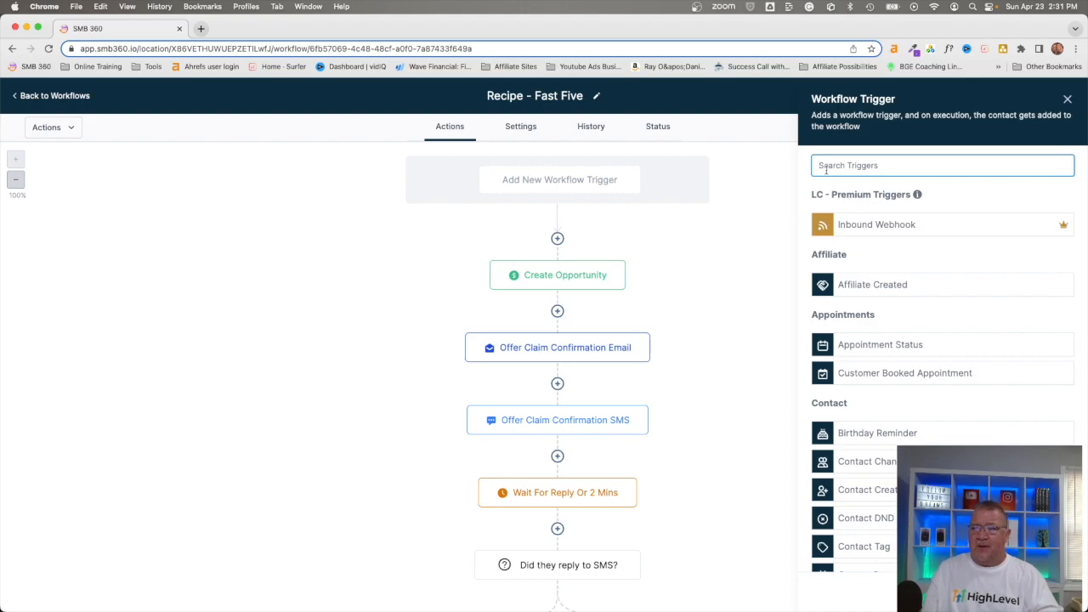
pyautogui.write('for')
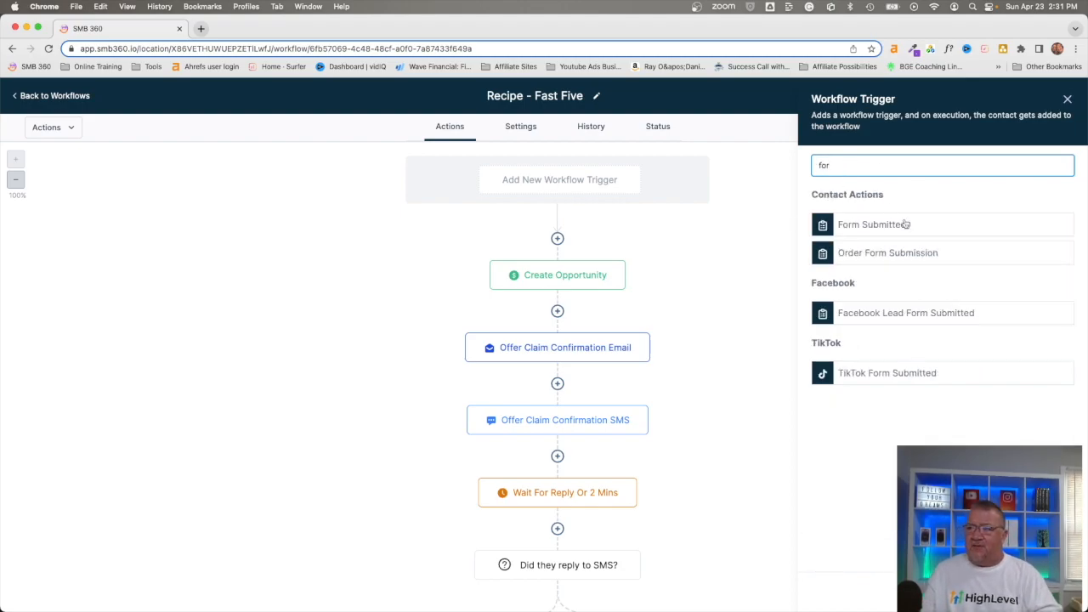
pyautogui.click(745, 234)
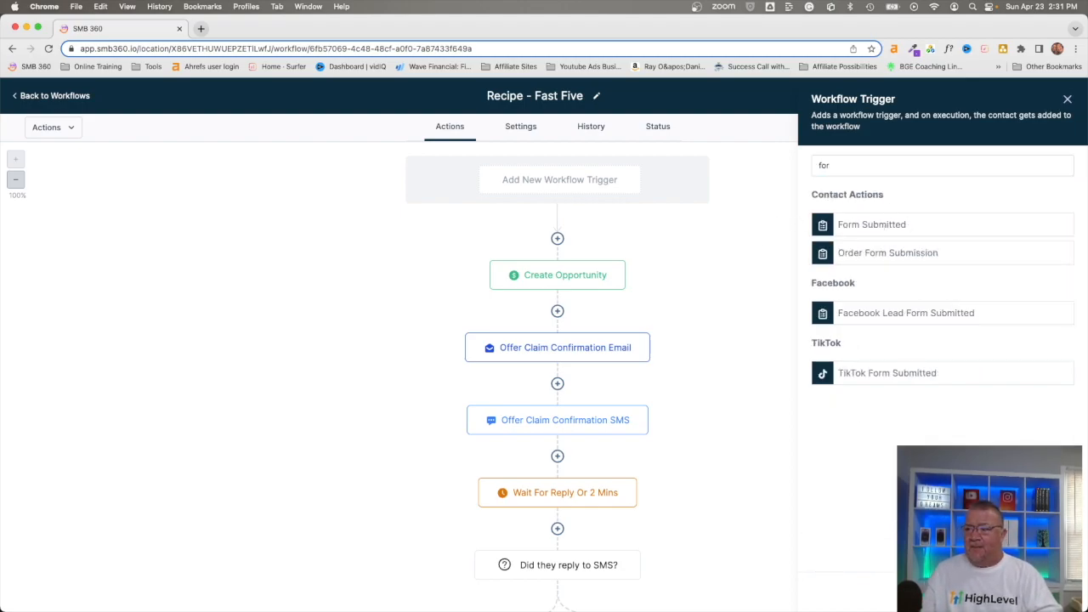
pyautogui.click(1067, 100)
pyautogui.click(537, 281)
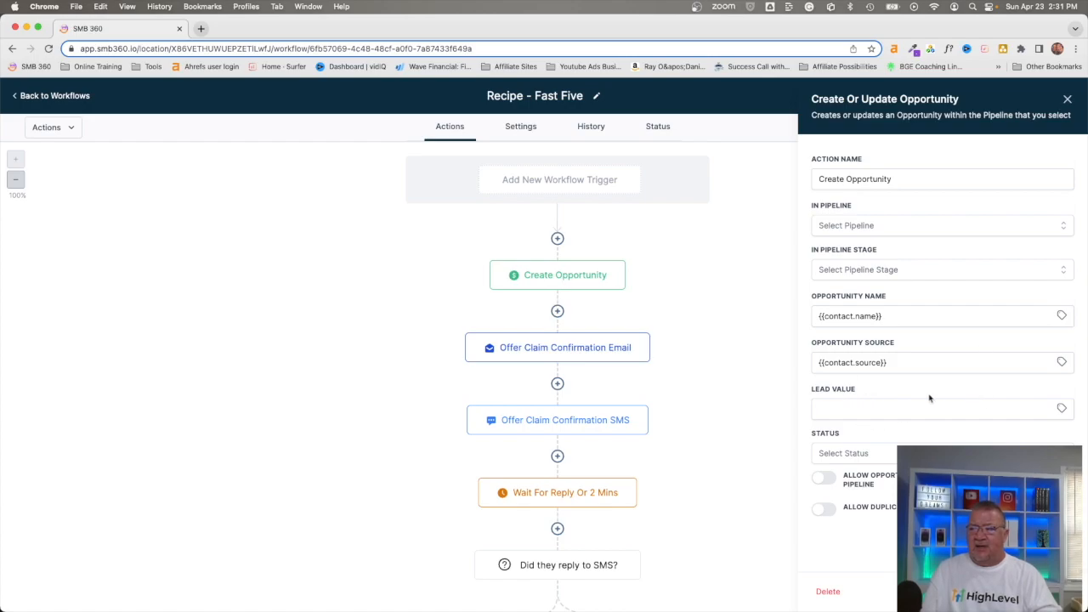
pyautogui.click(760, 447)
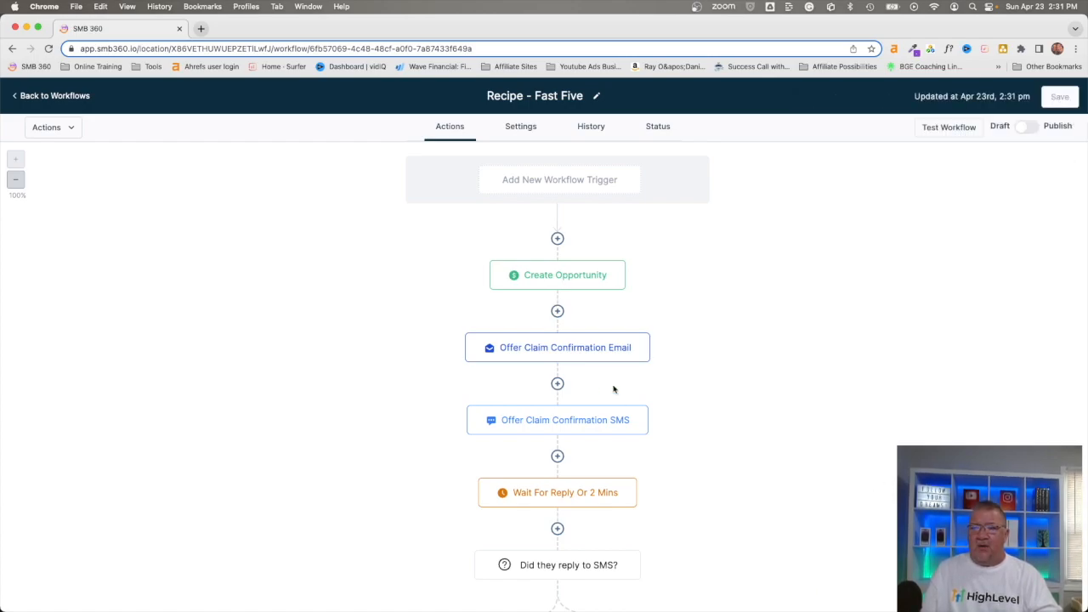
# Step: Review the offer confirmation email's settings, highlighting its booking page placeholder
pyautogui.click(539, 350)
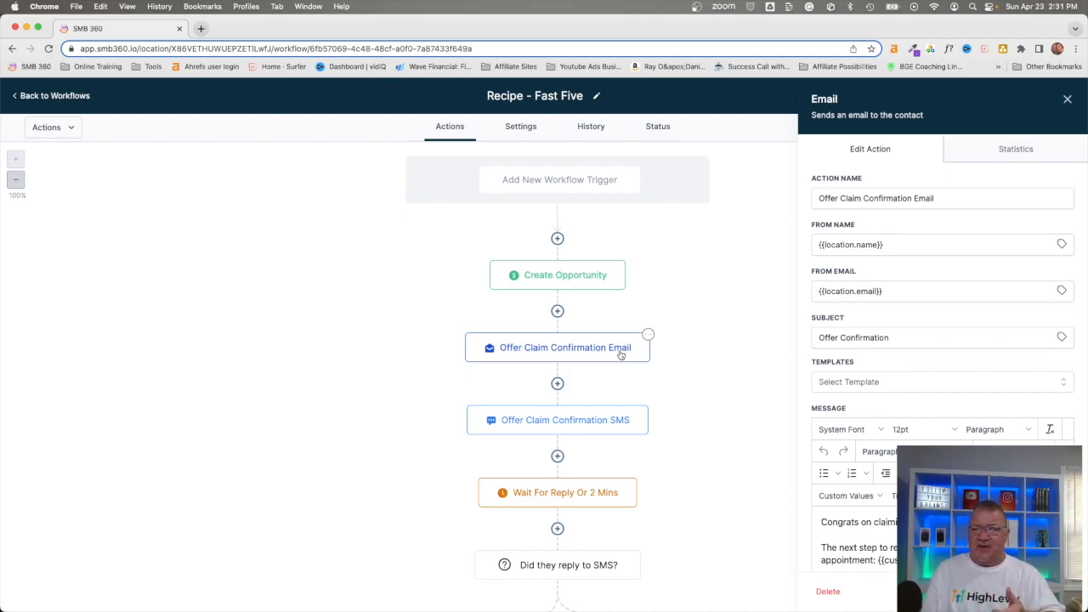
pyautogui.scroll(-4, 1032, 427)
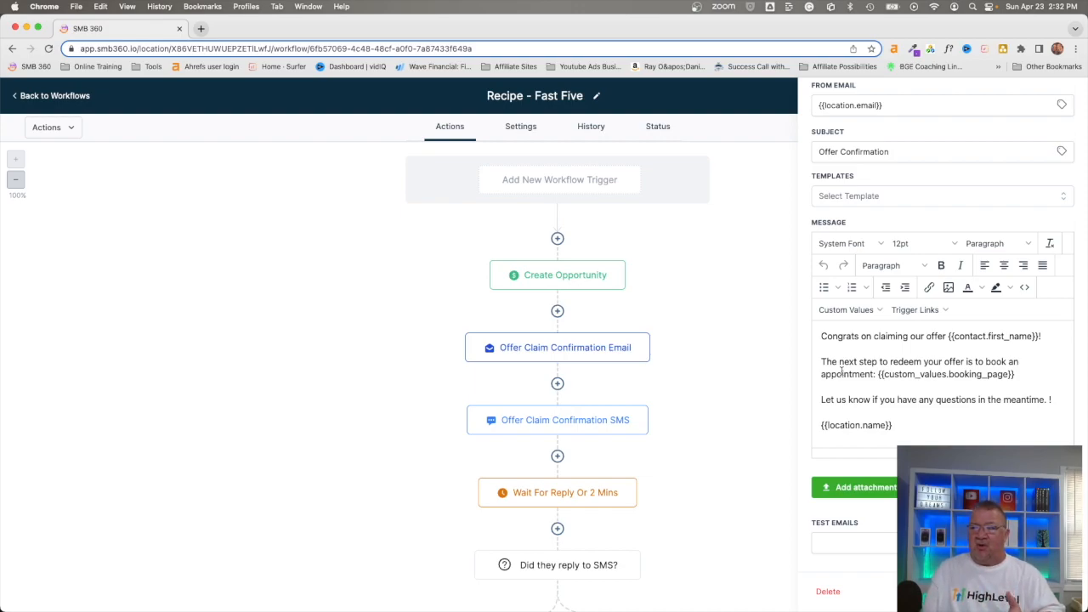
pyautogui.moveTo(875, 375); pyautogui.dragTo(1035, 380)
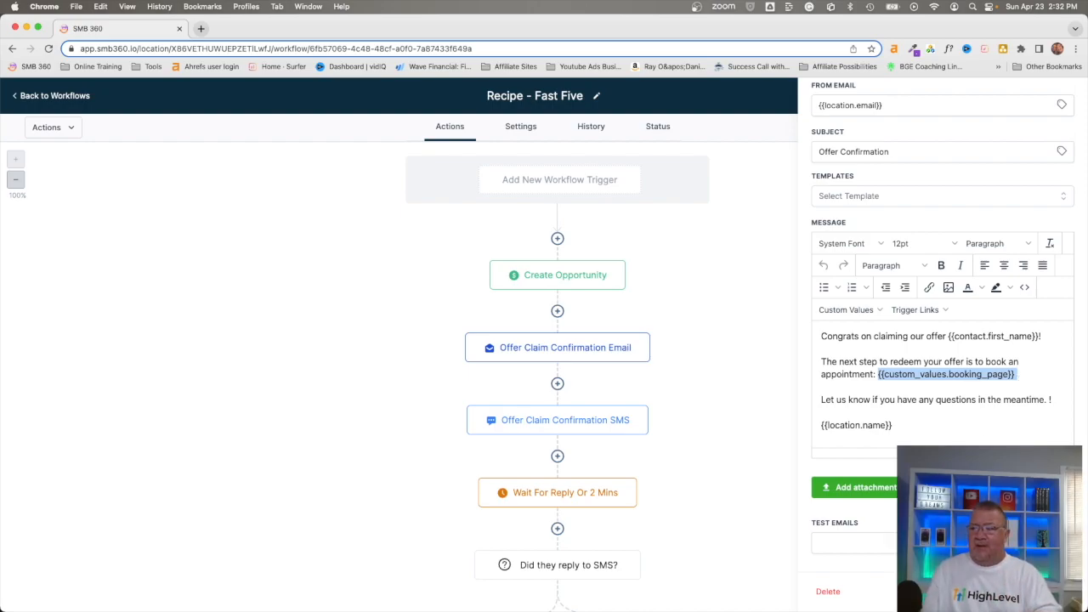
pyautogui.press('Escape')
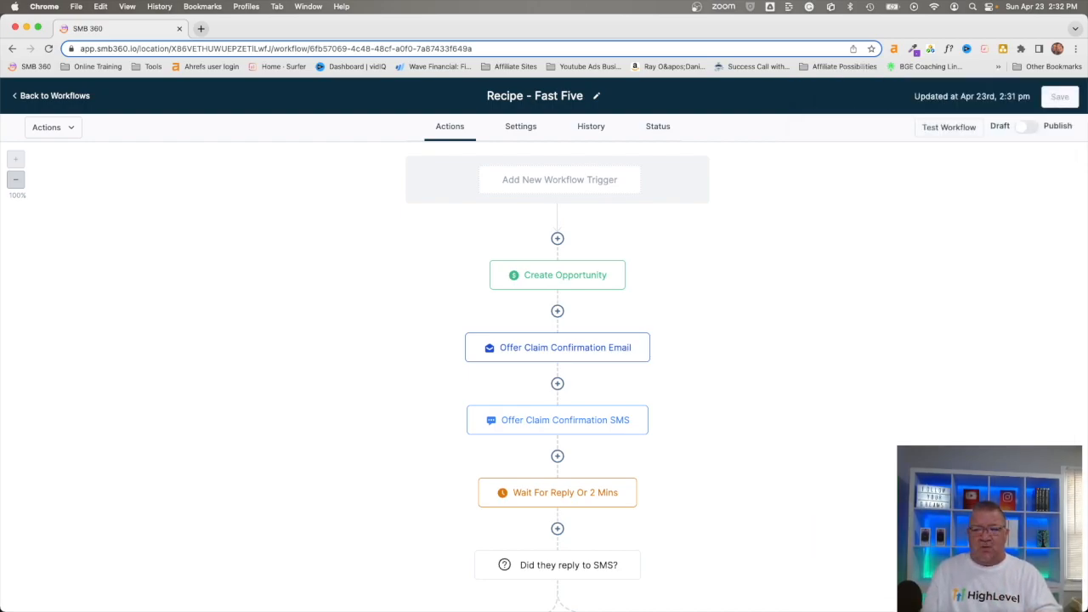
# Step: Inspect the Wait step and the Offer Claim Confirmation SMS message settings
pyautogui.click(559, 425)
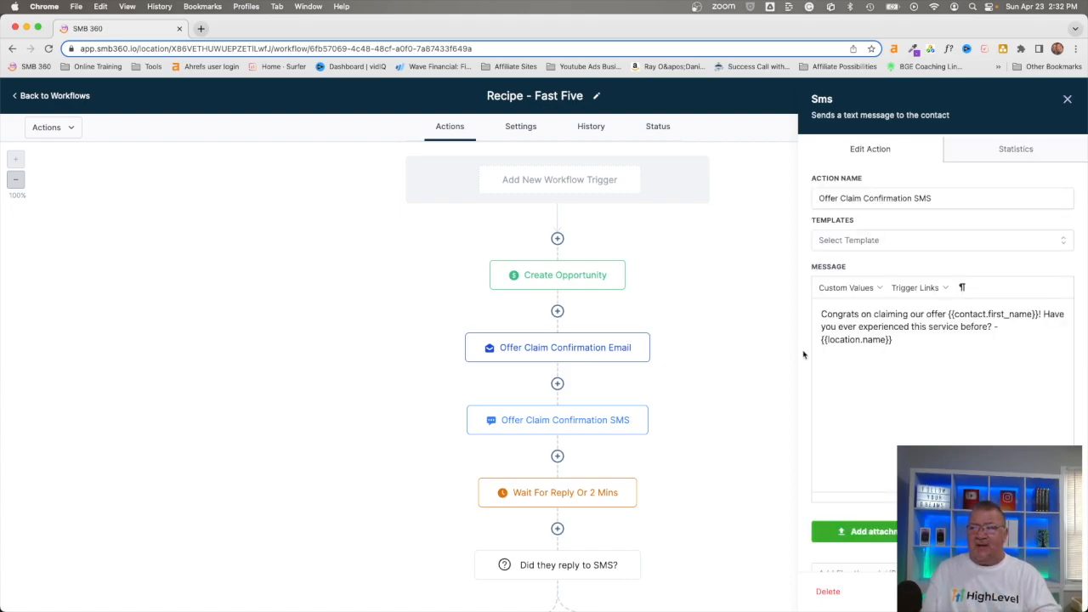
pyautogui.click(558, 494)
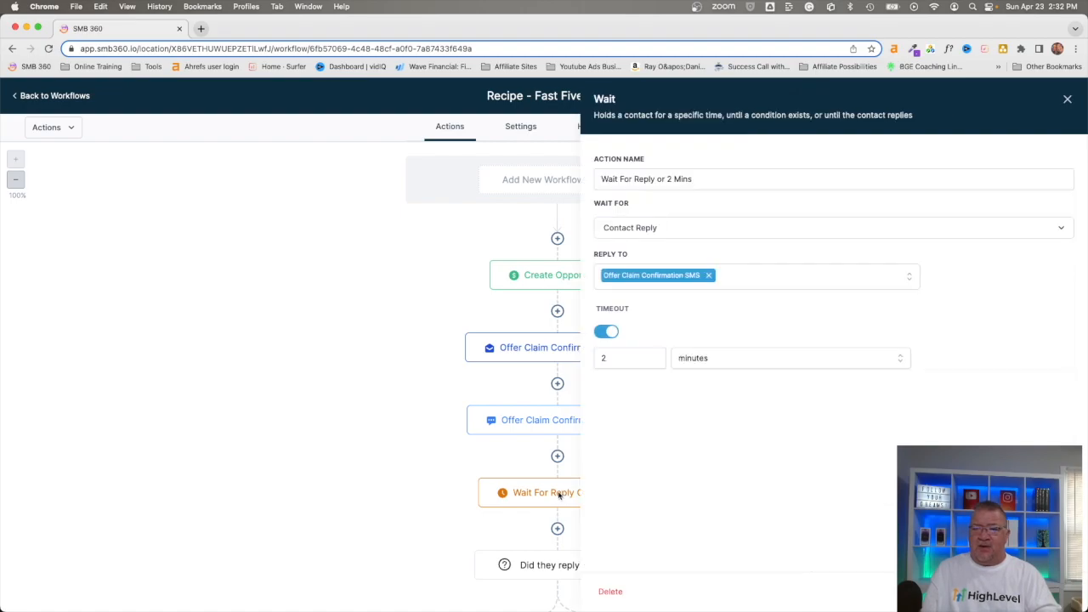
pyautogui.click(535, 419)
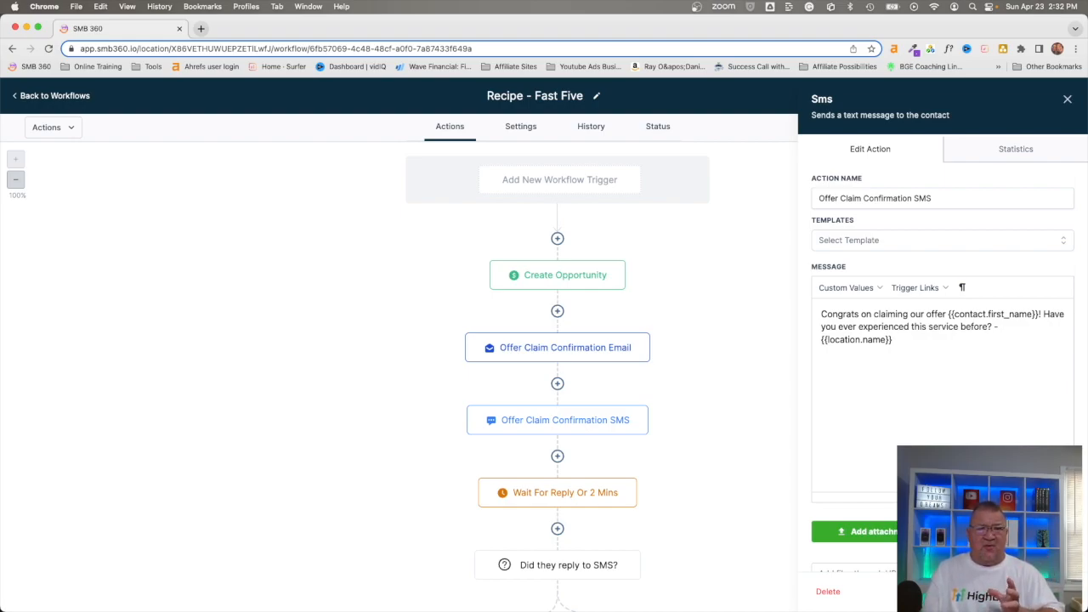
pyautogui.click(959, 592)
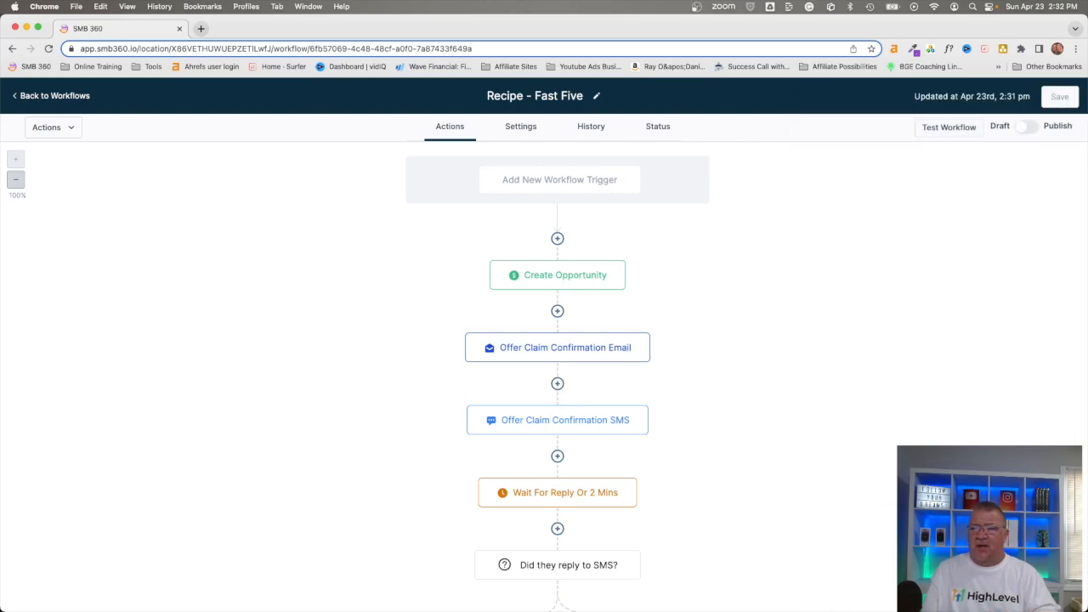
pyautogui.scroll(-2, 799, 496)
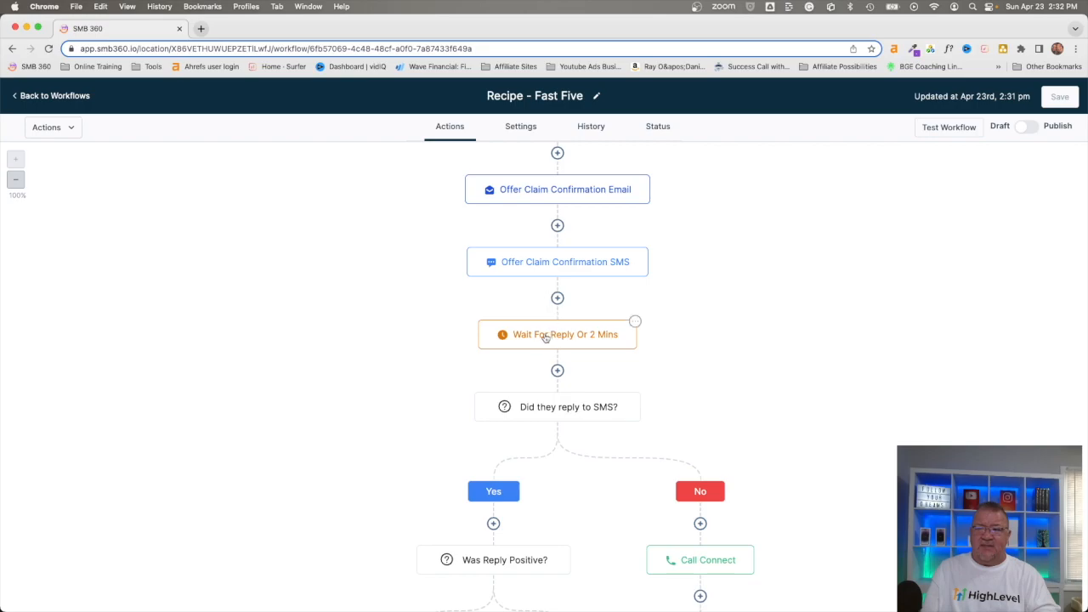
pyautogui.click(546, 337)
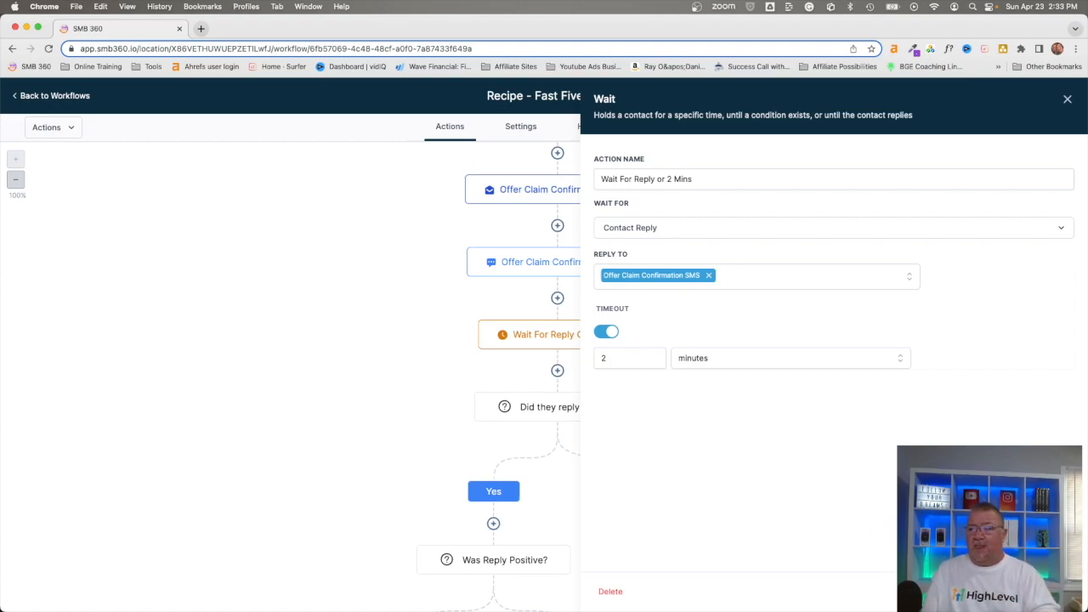
pyautogui.press('Escape')
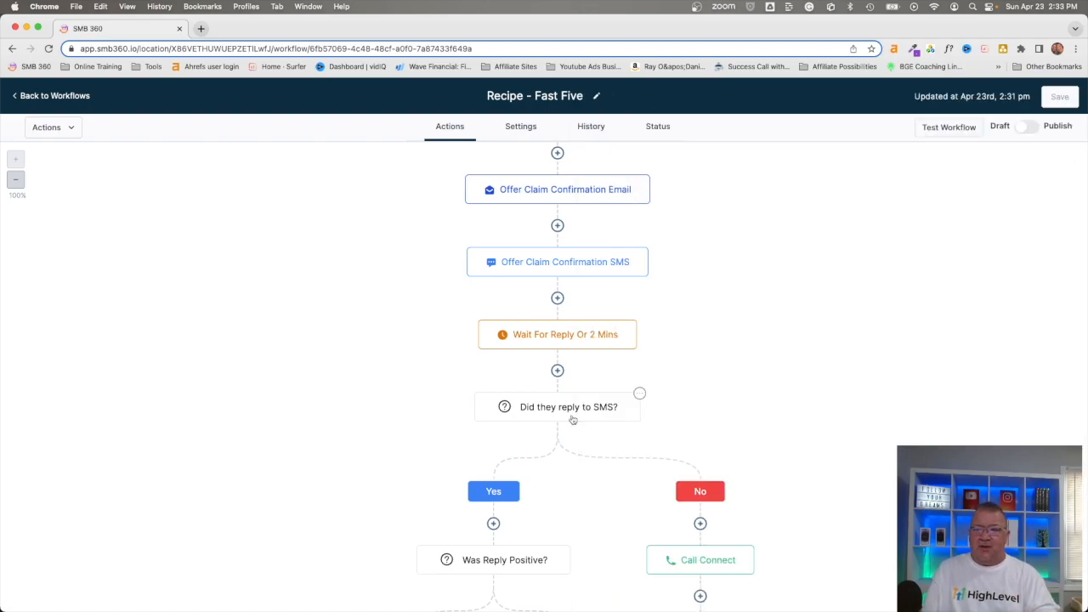
pyautogui.click(543, 409)
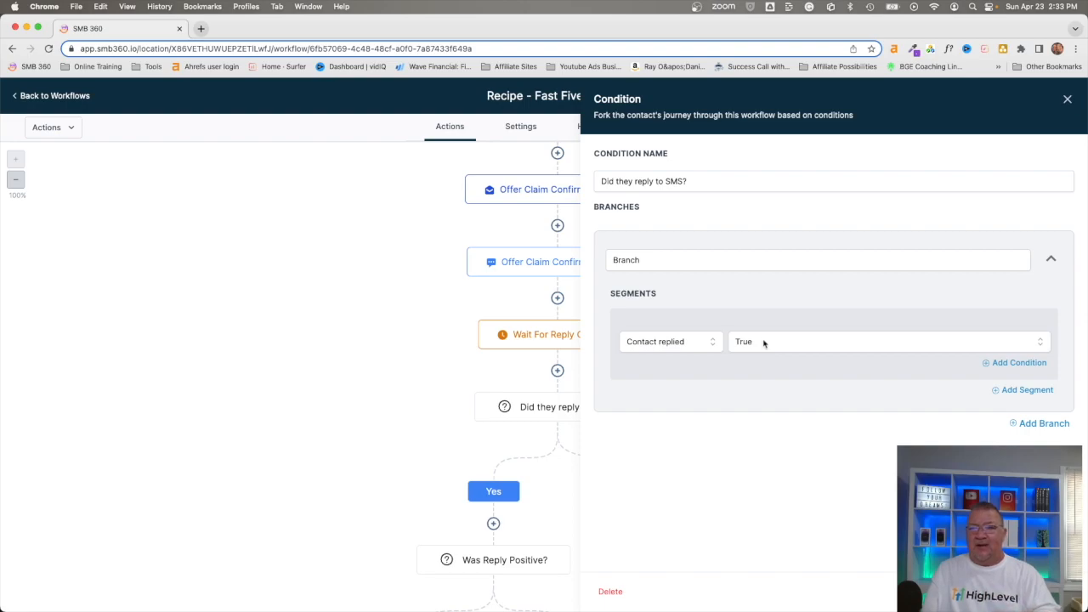
pyautogui.click(1067, 99)
pyautogui.scroll(-2, 775, 517)
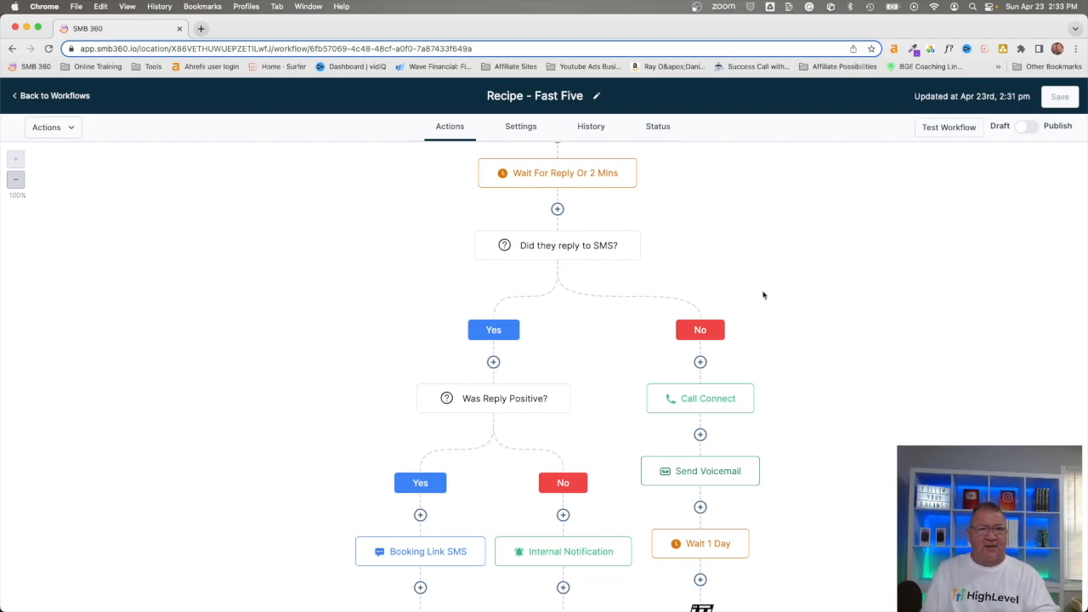
# Step: Open the Call Connect step's settings showing the new-lead whisper and 0-second timeout
pyautogui.scroll(-3, 764, 296)
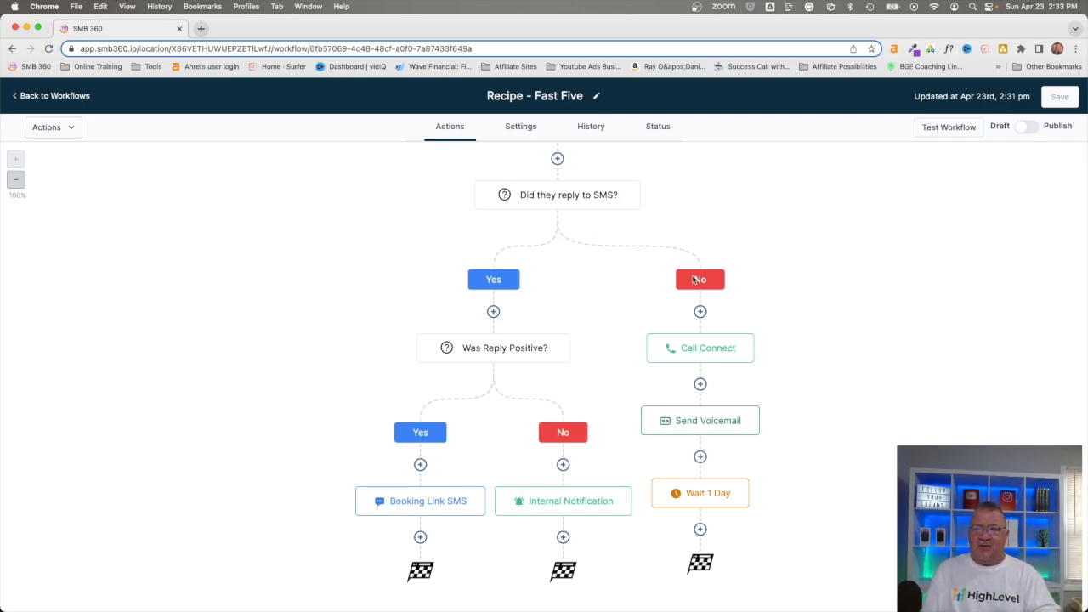
pyautogui.click(689, 351)
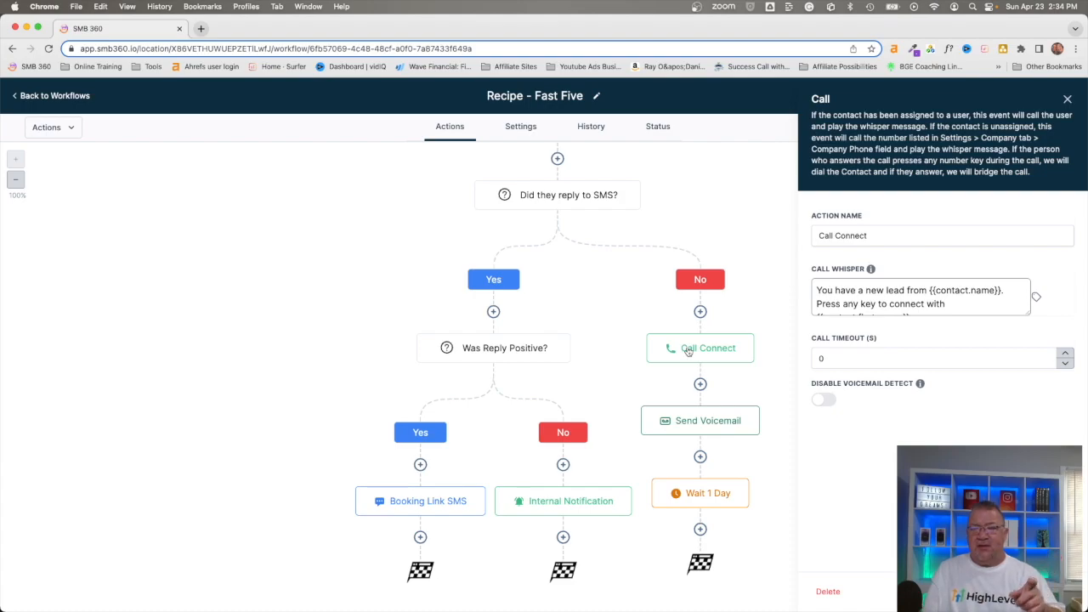
# Step: Read the Call Connect whisper text prompting a key press to connect, then close the Call panel
pyautogui.moveTo(871, 270)
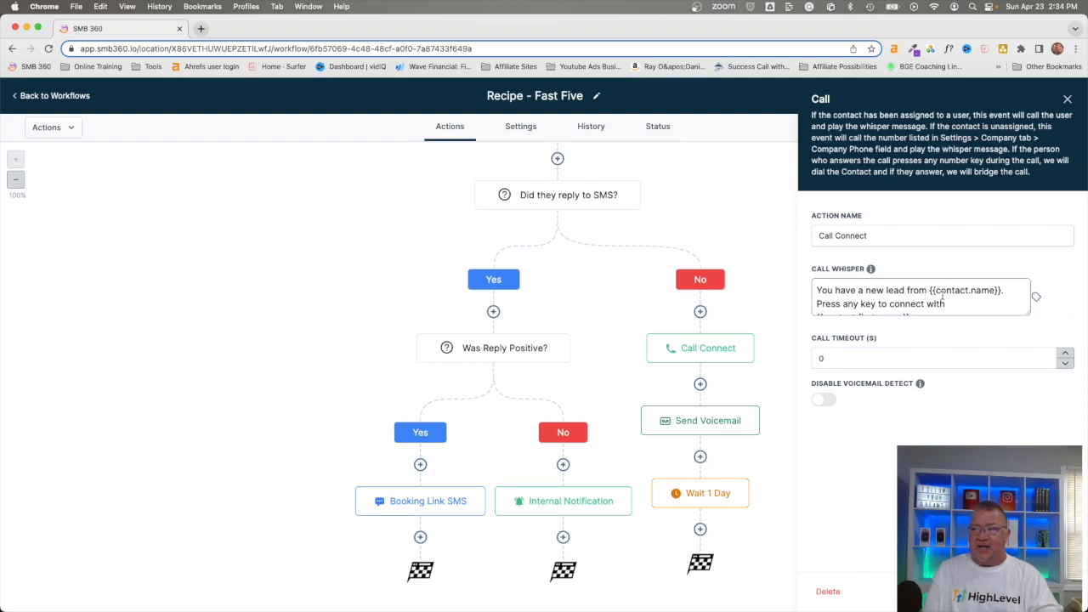
pyautogui.scroll(-1, 942, 295)
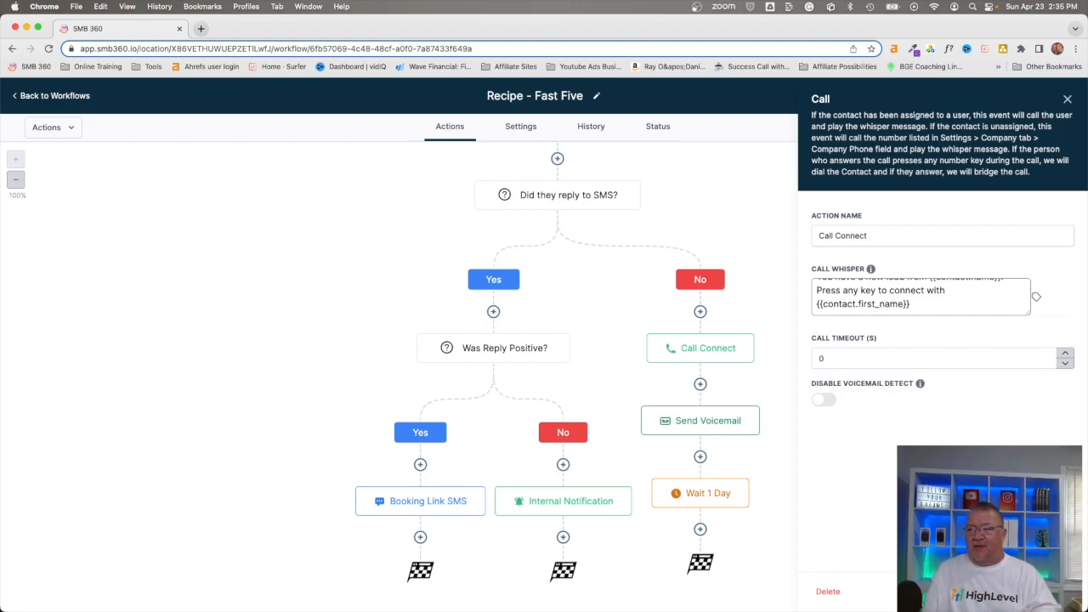
pyautogui.click(966, 592)
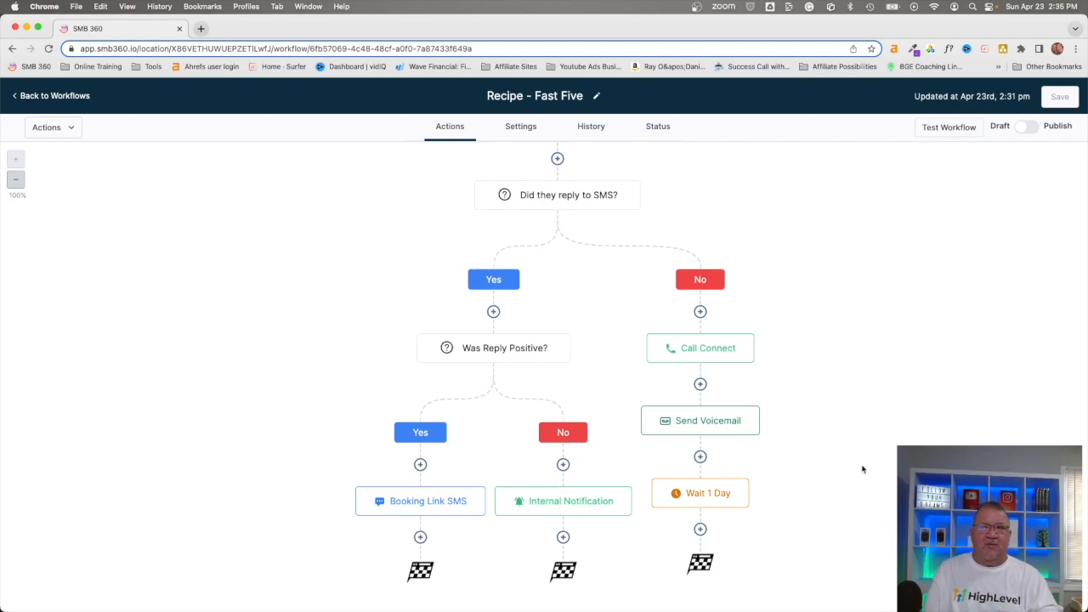
# Step: Leave the Recipe - Fast Five canvas for the workflows list
pyautogui.scroll(8, 862, 469)
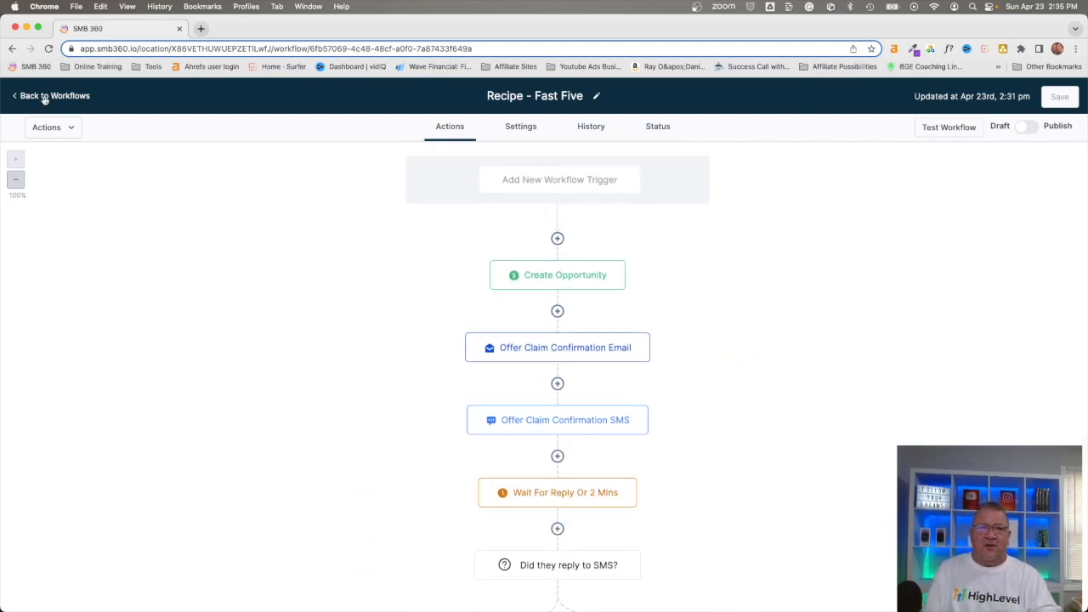
pyautogui.click(51, 96)
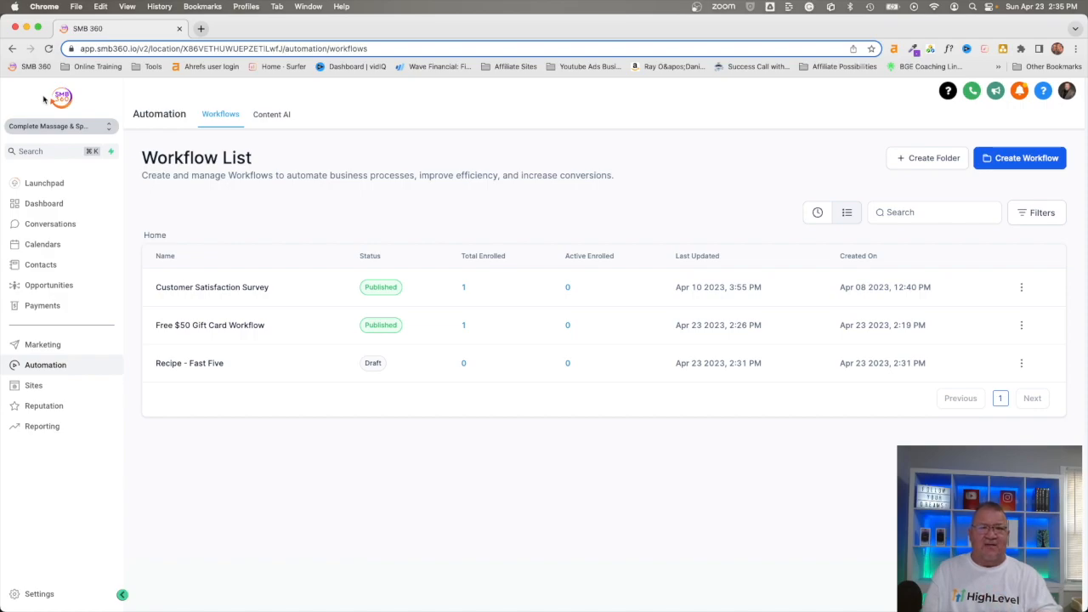
# Step: Check the Opportunities pipeline, then view the Dashboard showing 1 open opportunity worth $100.00
pyautogui.click(48, 285)
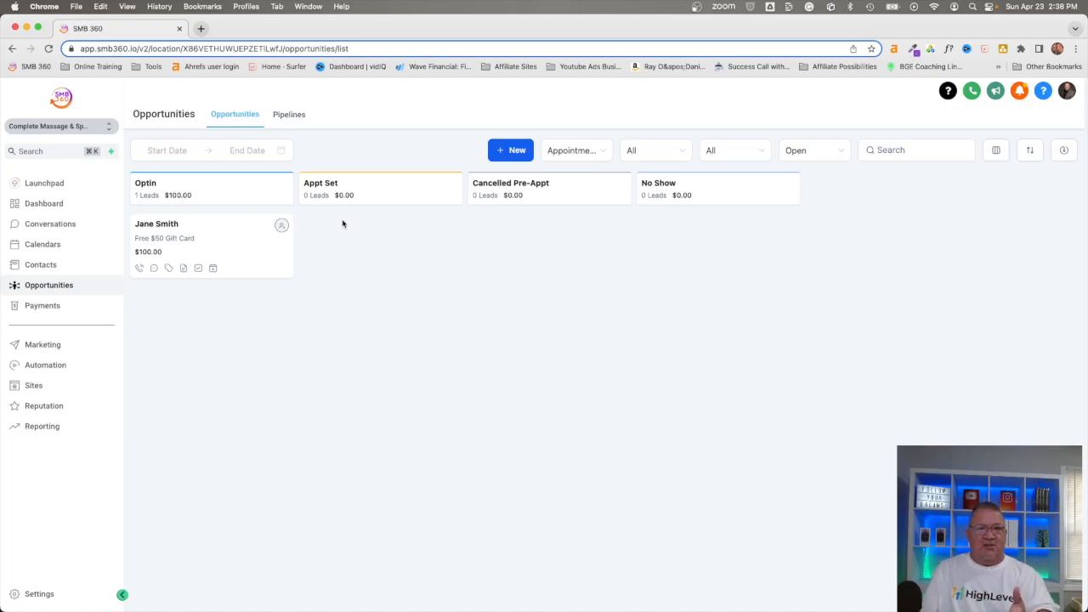
pyautogui.click(51, 204)
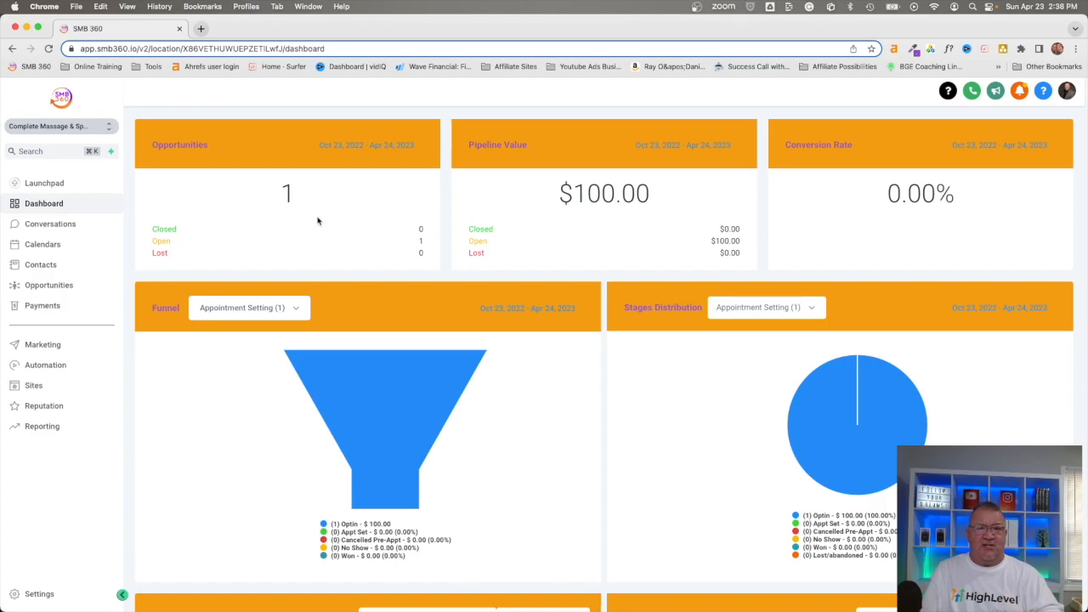
# Step: Open Free $50 Gift Card Workflow from Automation and add a step after Create Or Update Opportunity
pyautogui.click(38, 365)
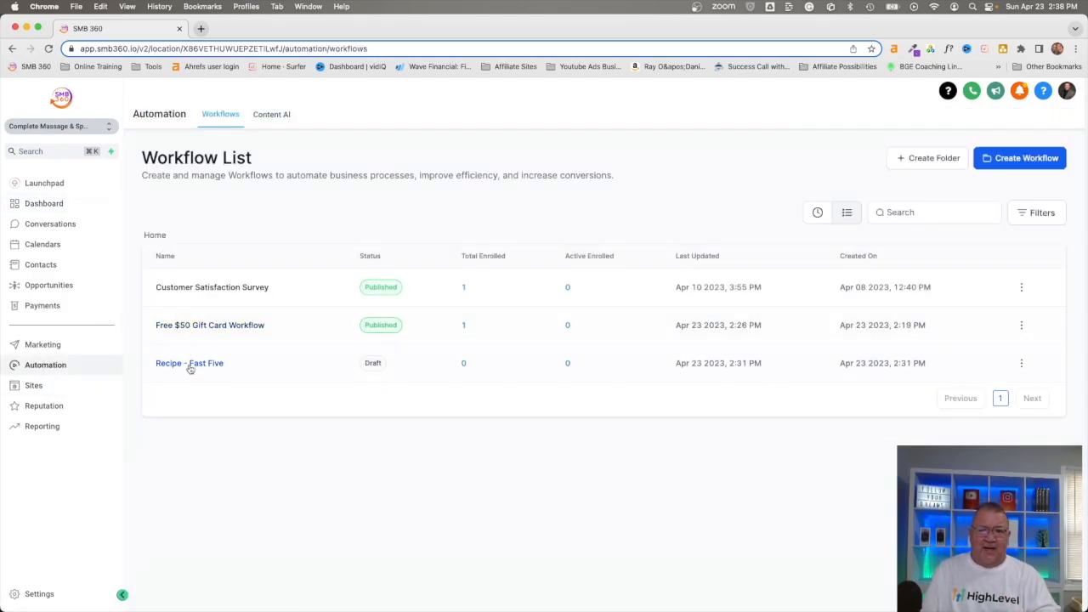
pyautogui.click(200, 327)
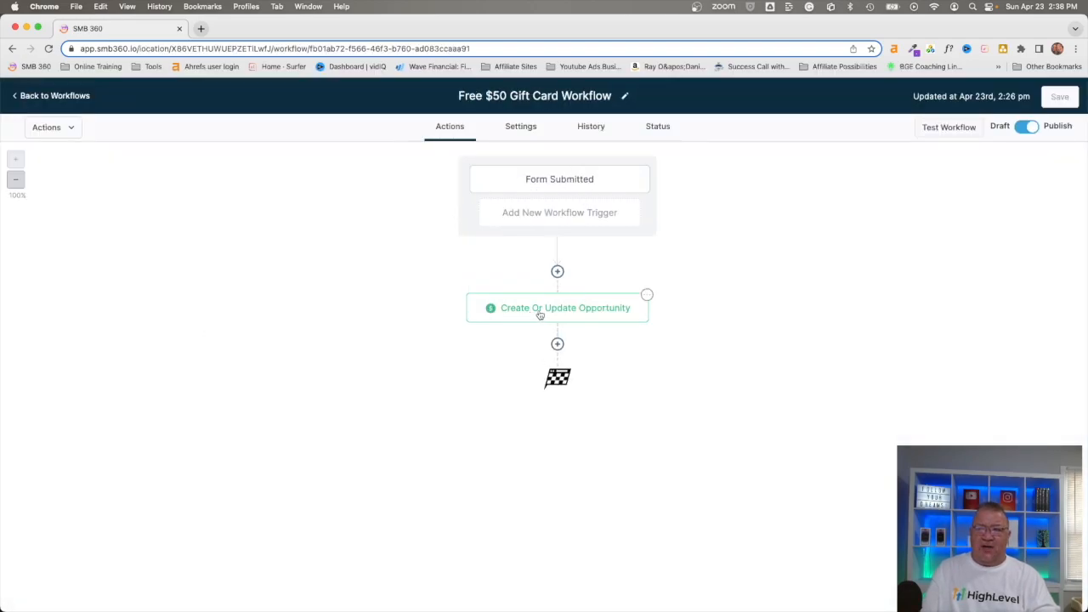
pyautogui.click(557, 343)
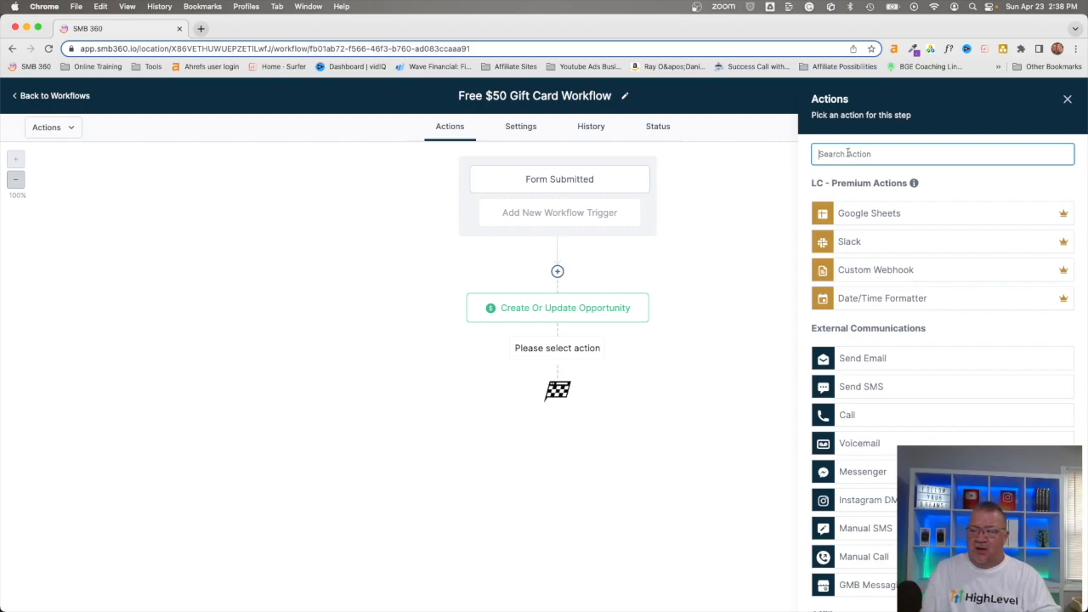
# Step: Add an SMS Internal Notification to the Assigned User: 'Hey just got a new lead. Follow up.'
pyautogui.write('s')
pyautogui.press('BackSpace')
pyautogui.write('inter')
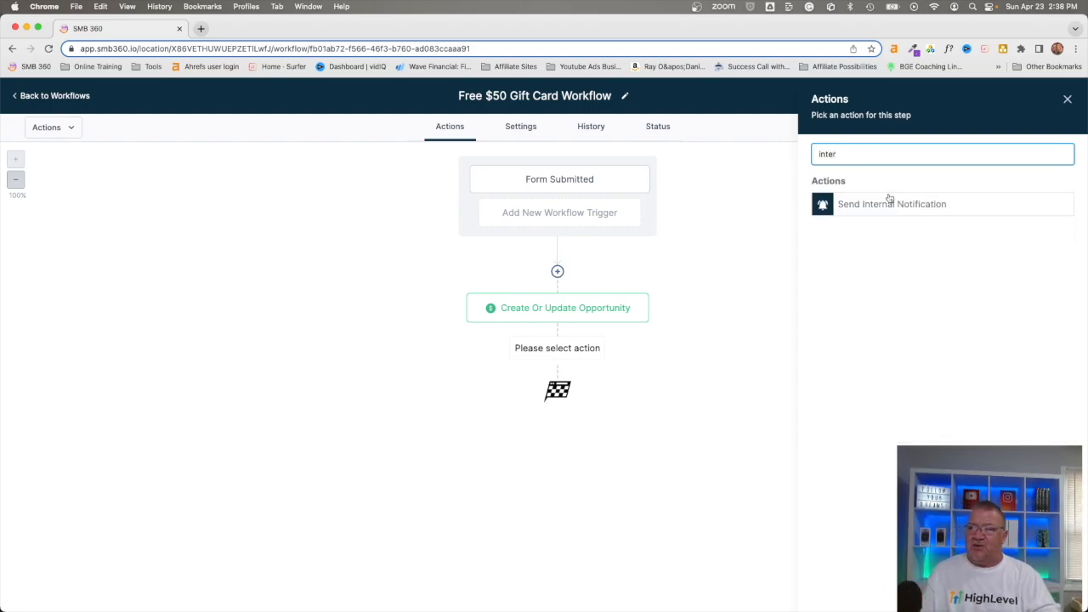
pyautogui.click(887, 202)
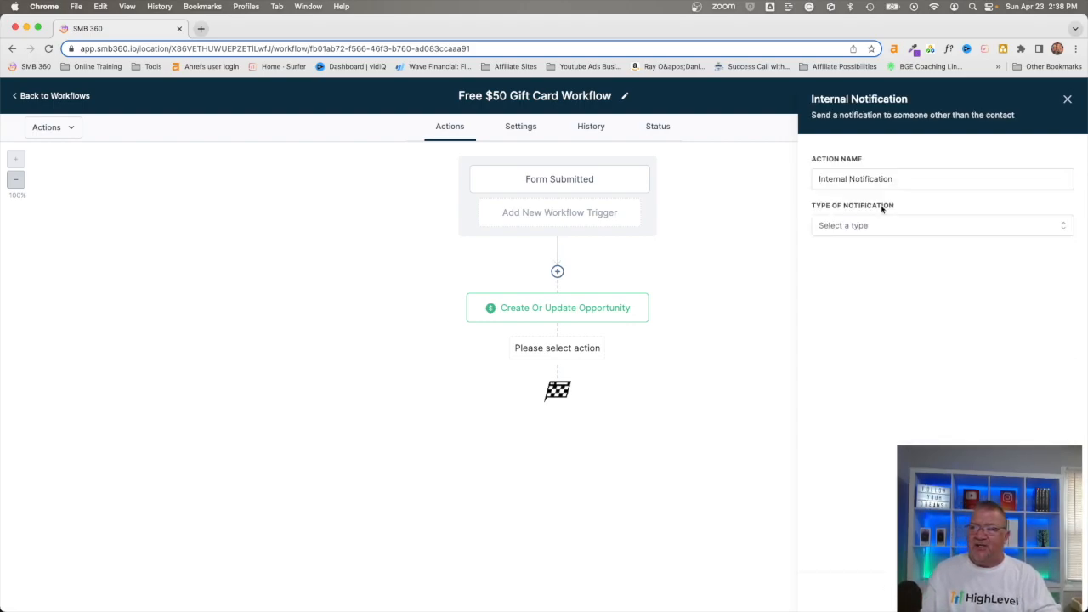
pyautogui.click(844, 228)
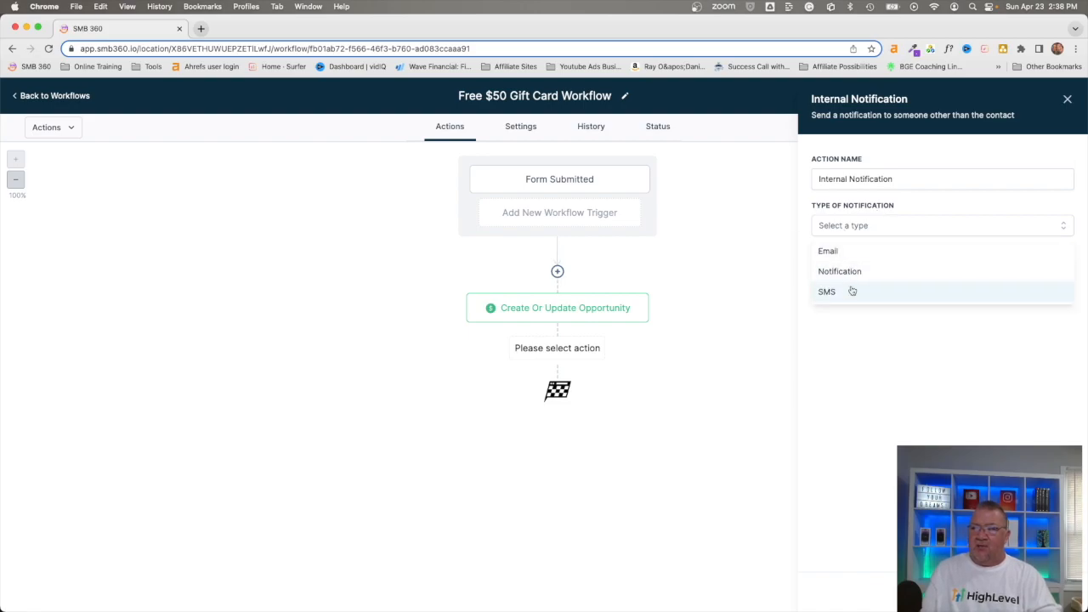
pyautogui.click(842, 293)
pyautogui.click(843, 275)
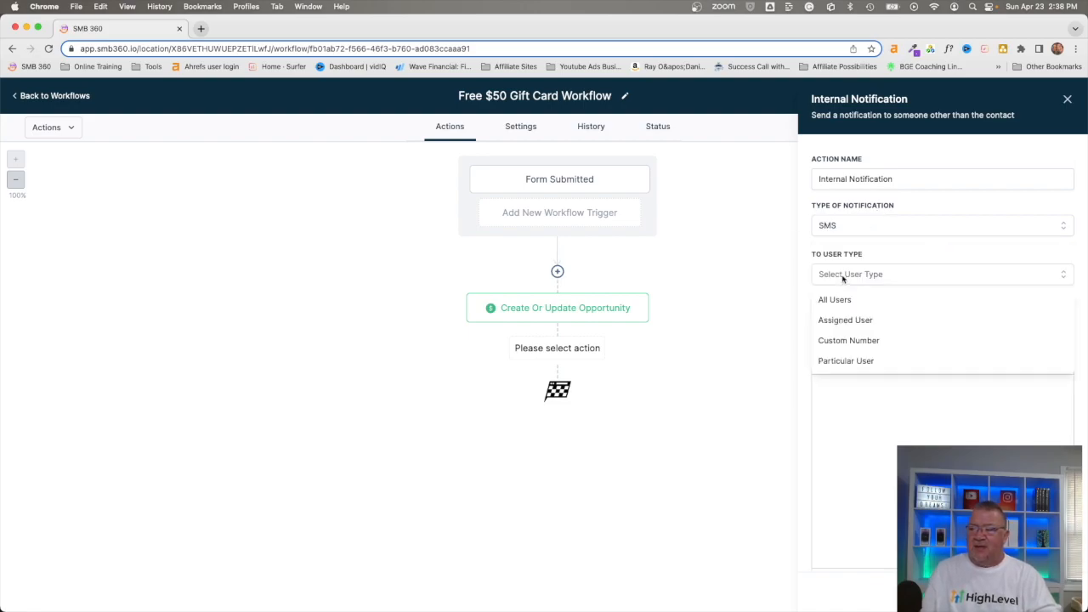
pyautogui.click(839, 321)
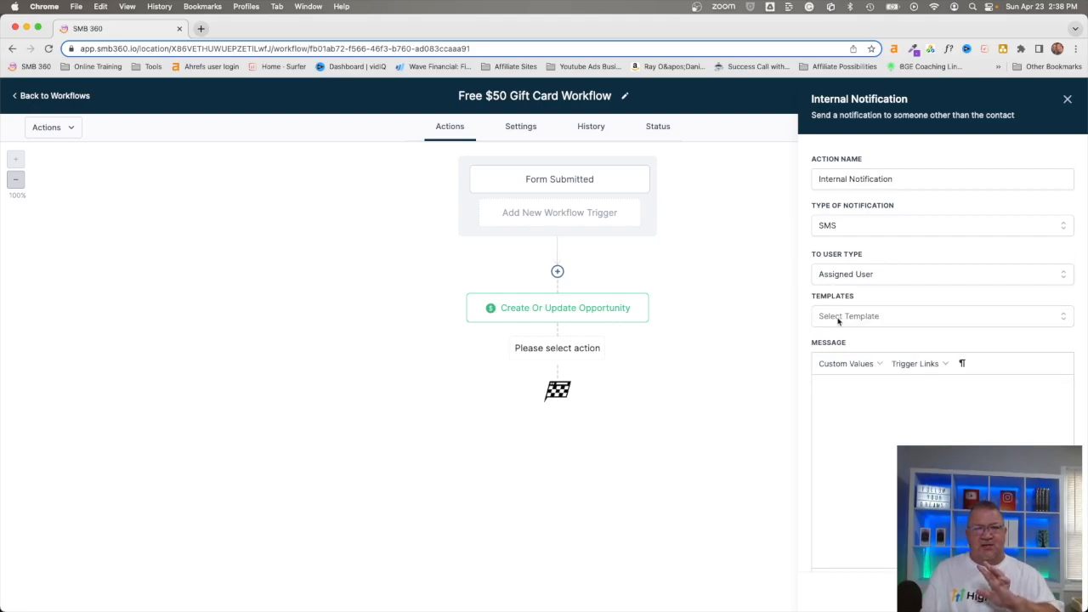
pyautogui.click(856, 410)
pyautogui.write('Hey just got a new lead. F')
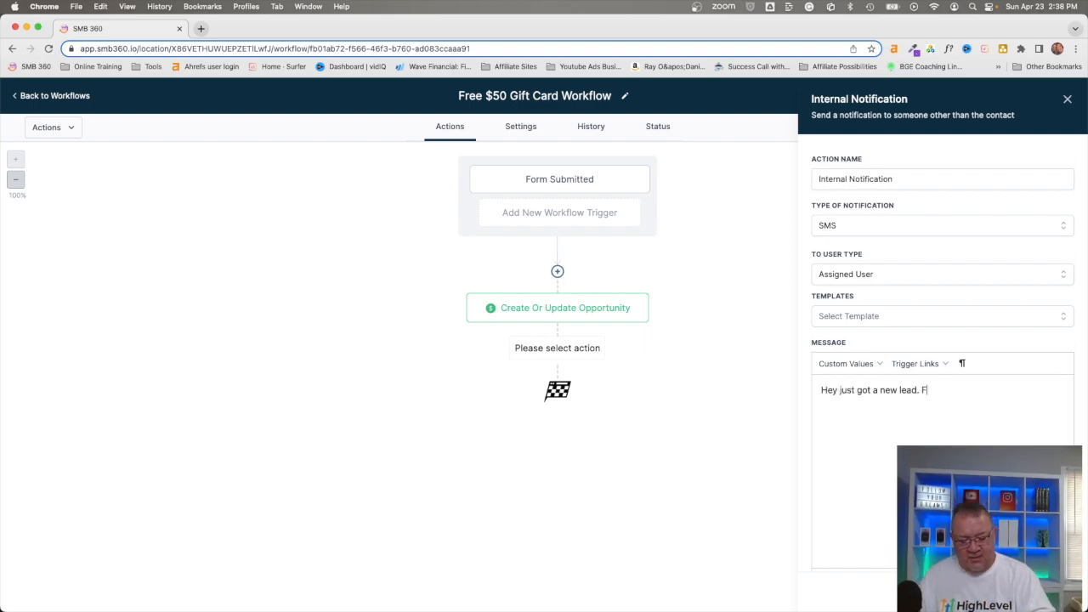
pyautogui.write('ollow up.')
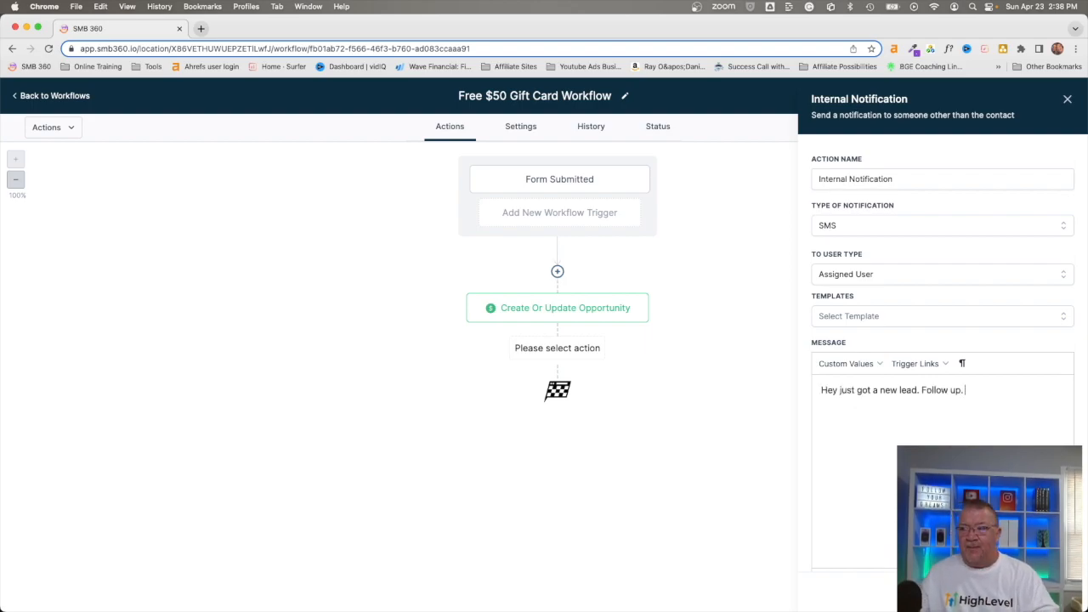
# Step: Save the Internal Notification action and the Free $50 Gift Card Workflow
pyautogui.click(1034, 593)
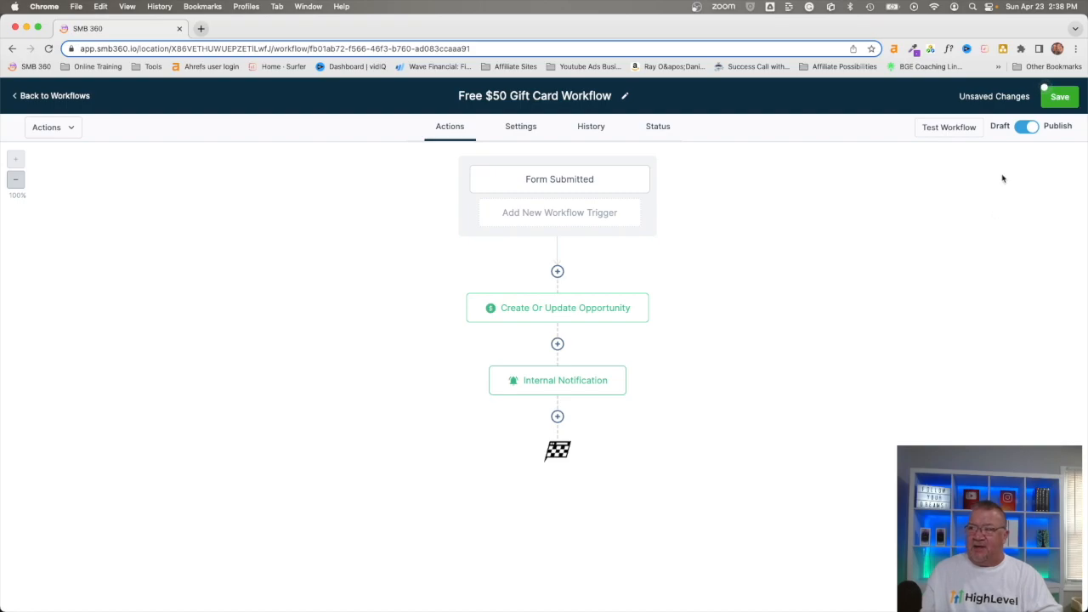
pyautogui.click(1060, 97)
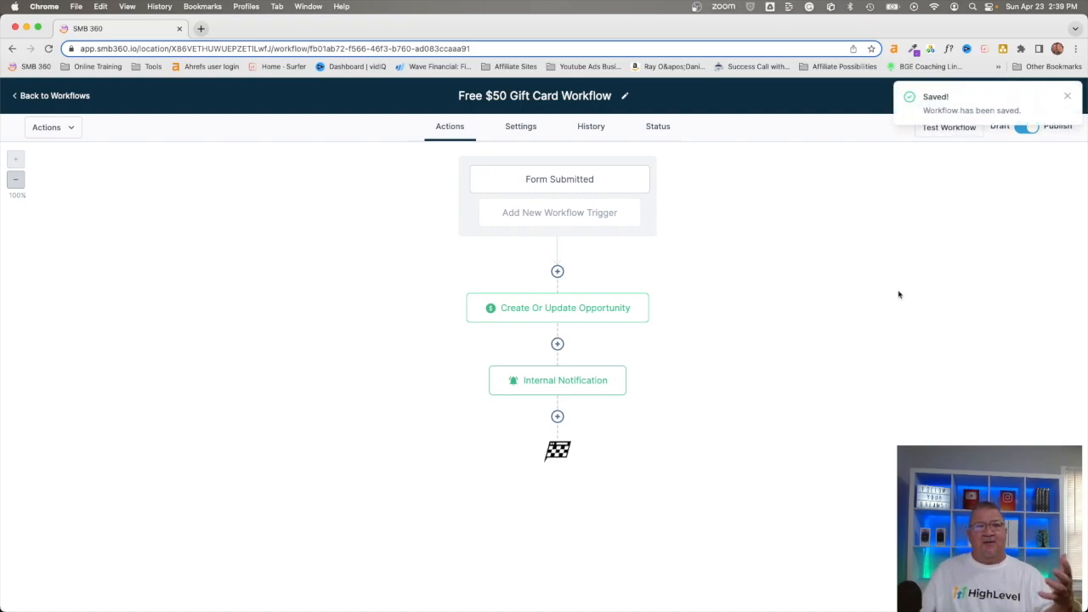